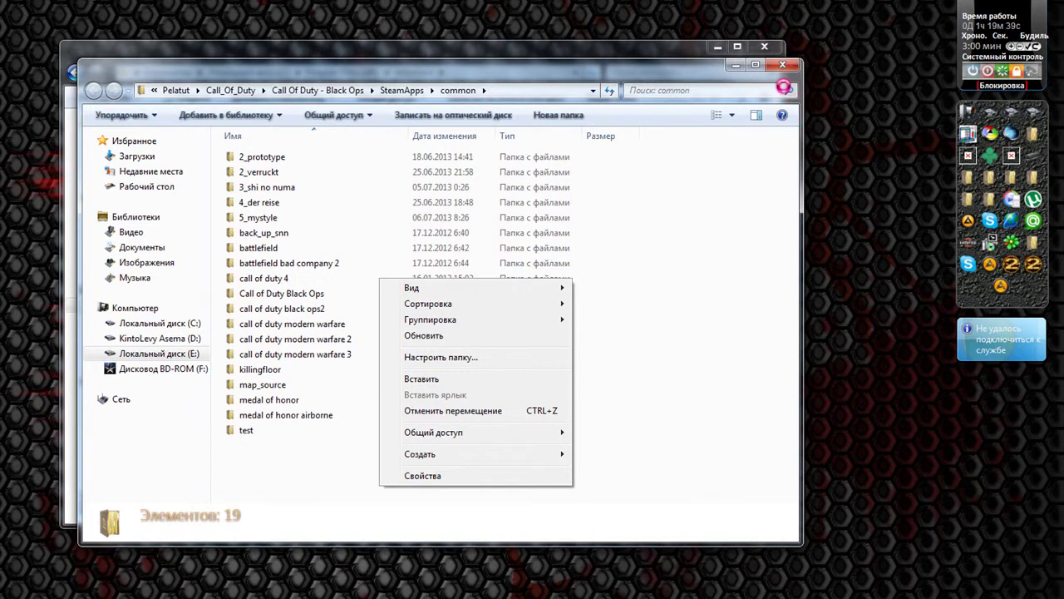
# Step: Close the open common folder window and the KintoLevy Asema (D:) drive window
pyautogui.click(670, 500)
pyautogui.click(784, 66)
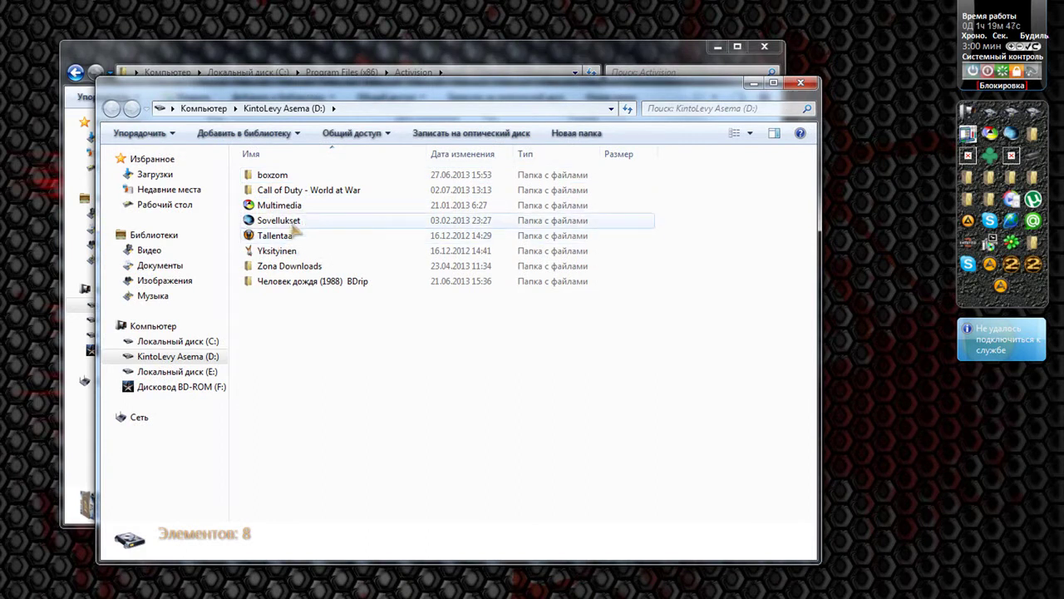
pyautogui.click(801, 82)
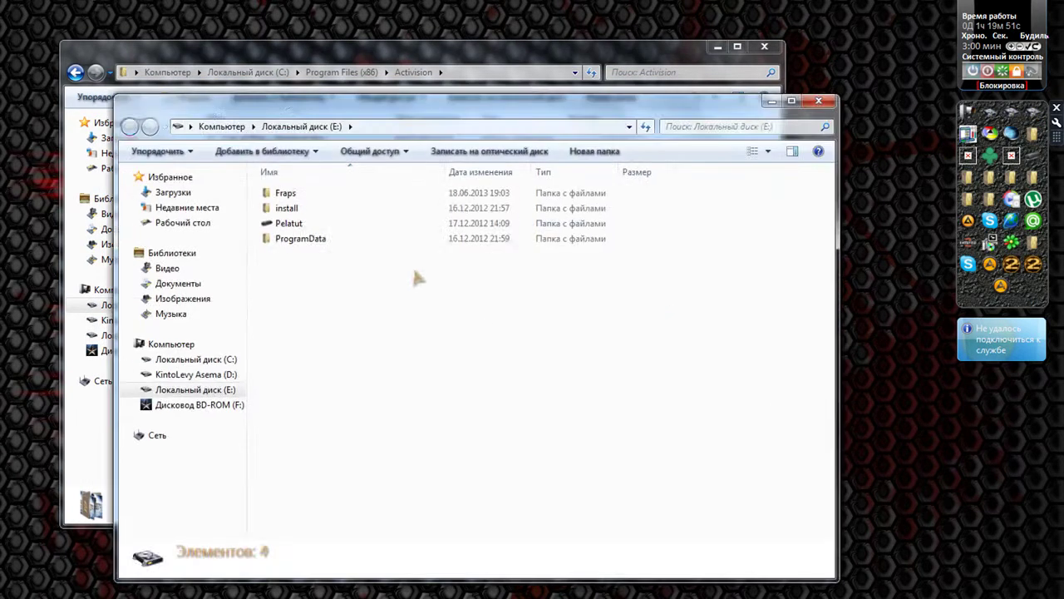
# Step: Paste the Call of Duty - World at War folder into Pelatut\Call_Of_Duty\Call Of Duty - Black Ops\SteamApps\common on drive E:
pyautogui.doubleClick(301, 208)
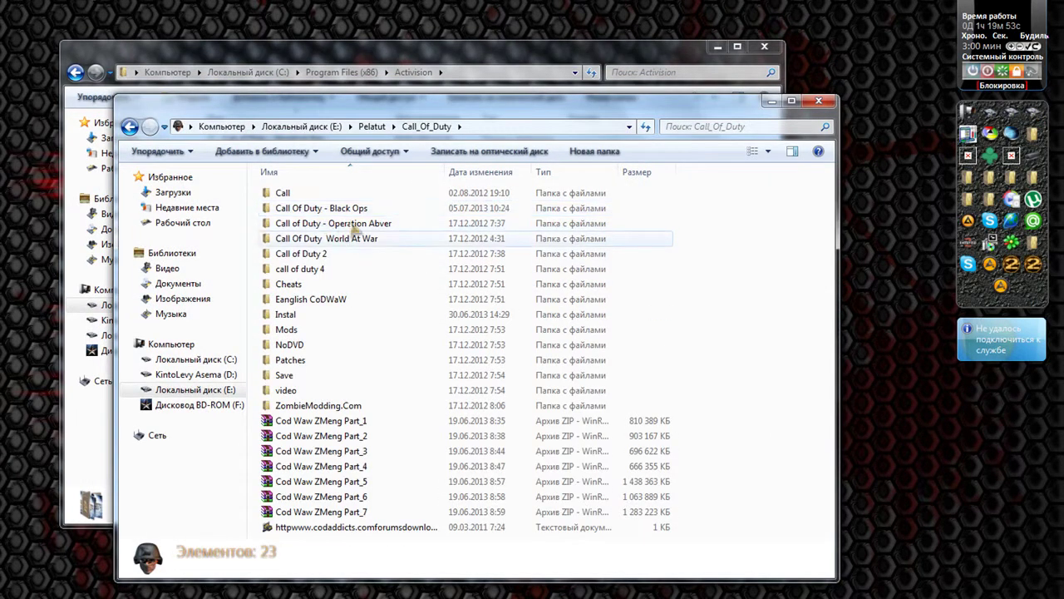
pyautogui.doubleClick(349, 206)
pyautogui.doubleClick(311, 451)
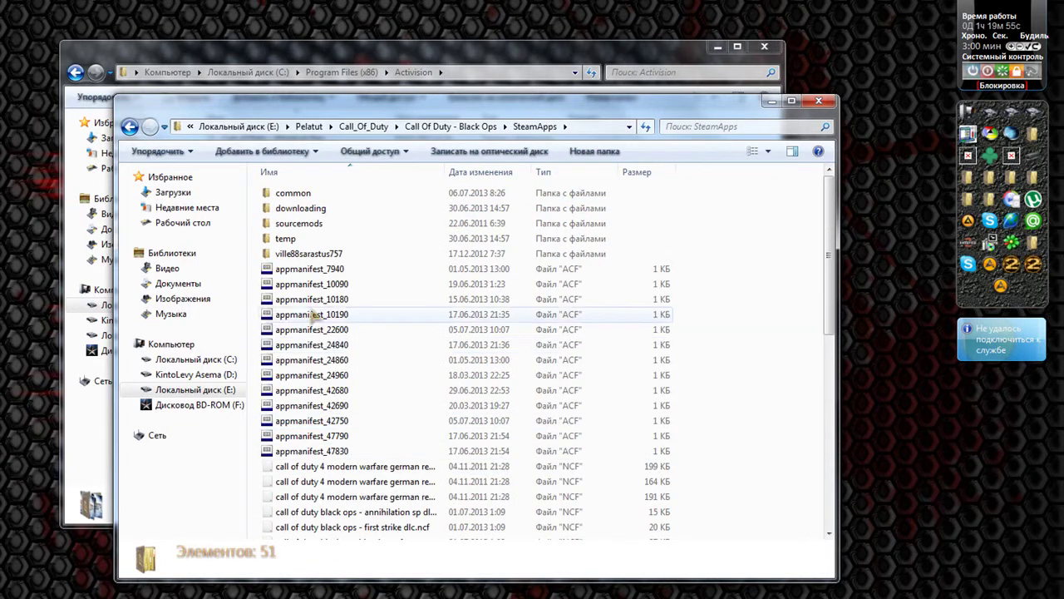
pyautogui.doubleClick(306, 195)
pyautogui.rightClick(336, 502)
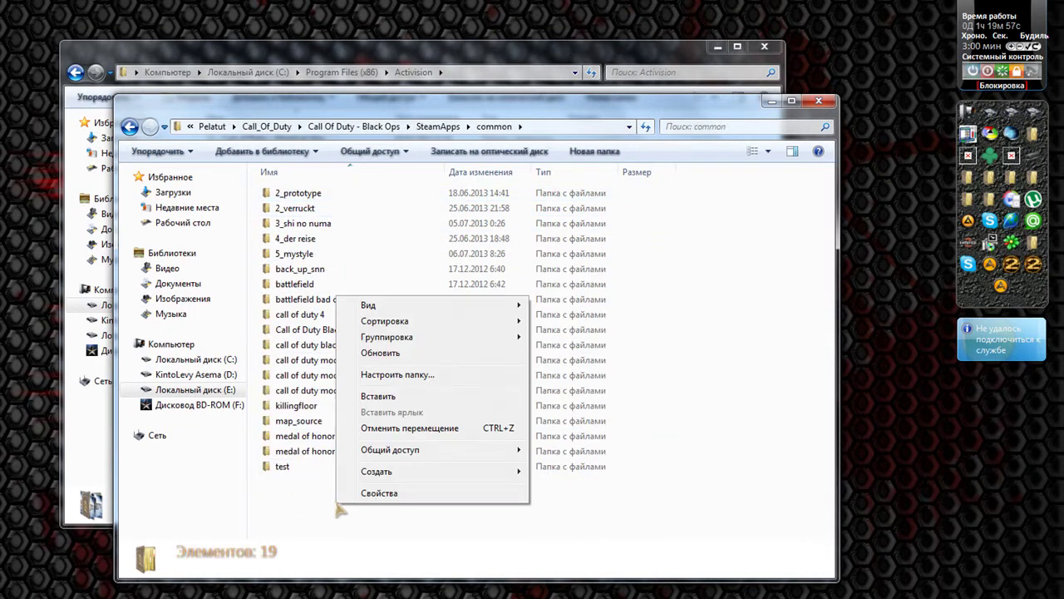
pyautogui.click(377, 396)
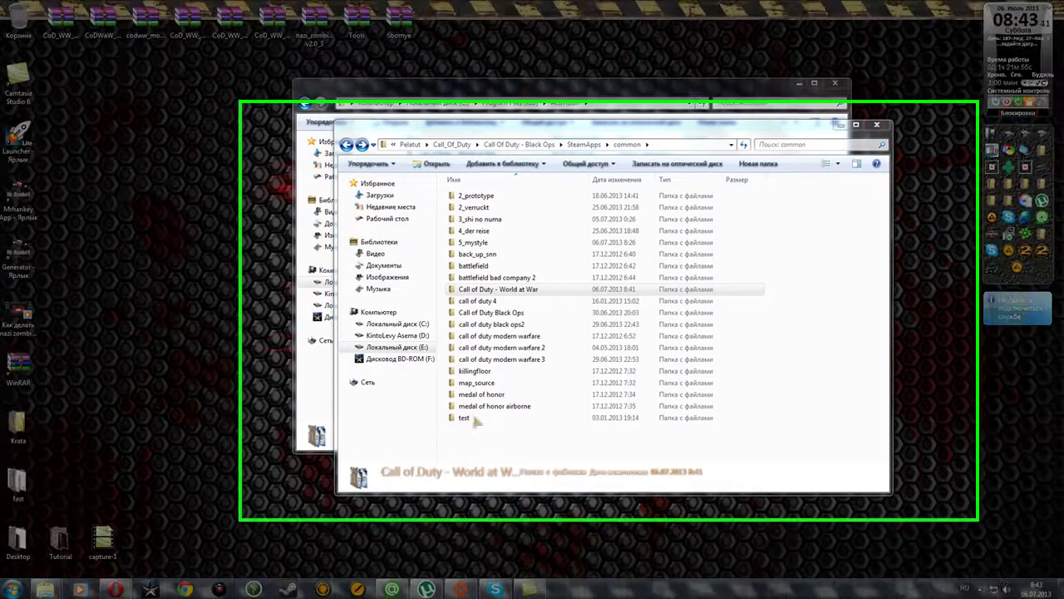
# Step: Rename the Call of Duty - World at War folder in common as call of duty world at war
pyautogui.click(489, 291)
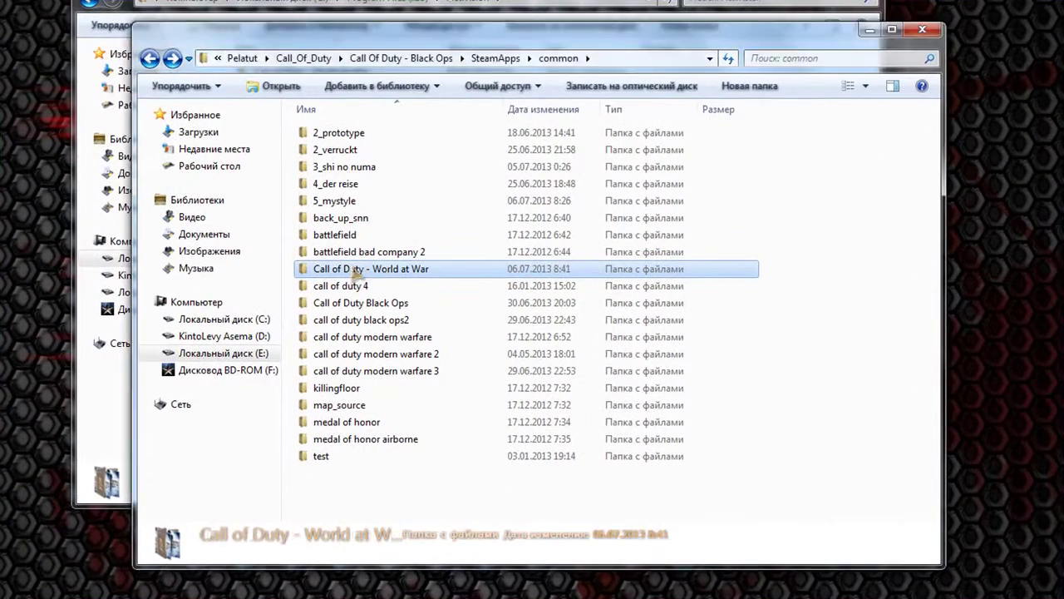
pyautogui.click(356, 271)
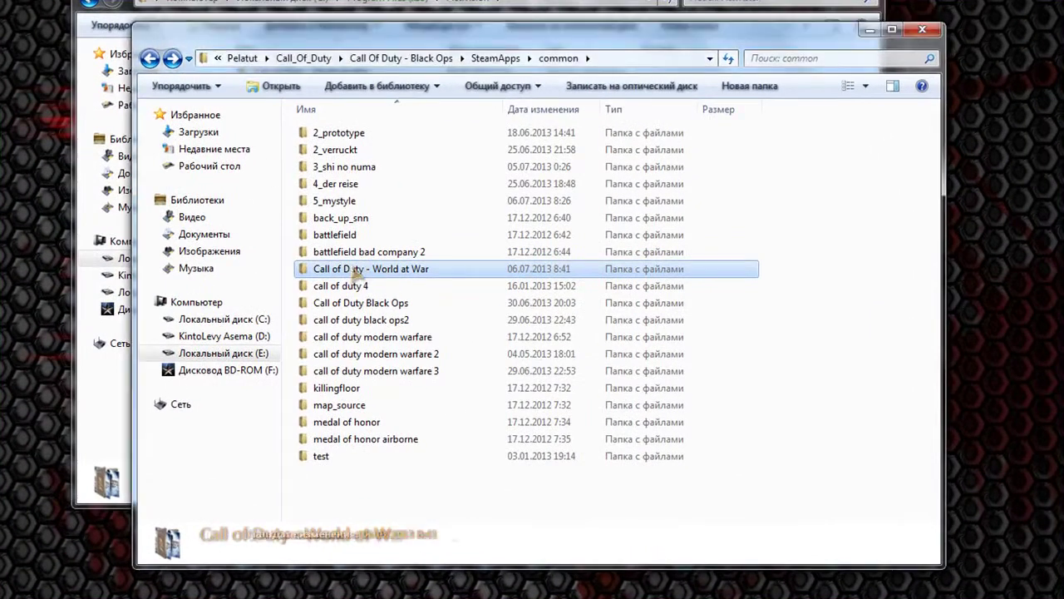
pyautogui.rightClick(354, 270)
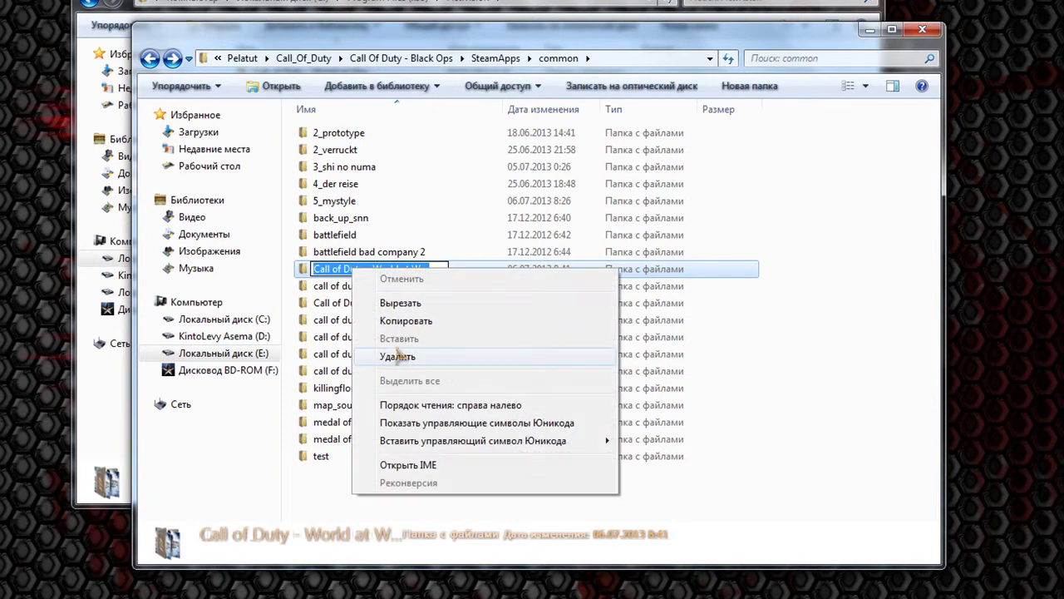
pyautogui.click(337, 269)
pyautogui.hotkey('ctrl', 'a')
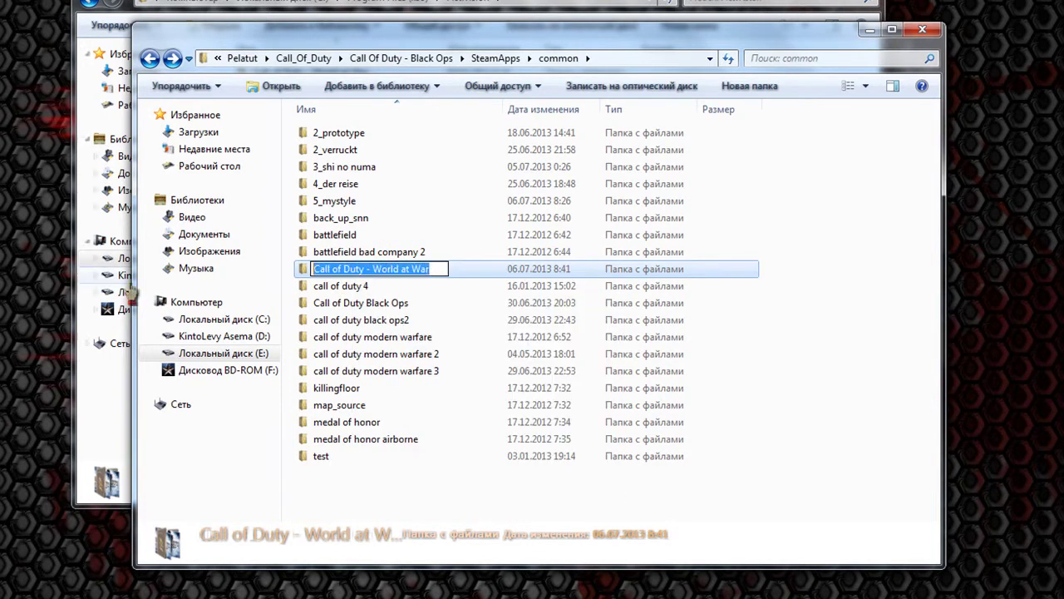
pyautogui.write('сфы')
pyautogui.press('BackSpace')
pyautogui.press('BackSpace')
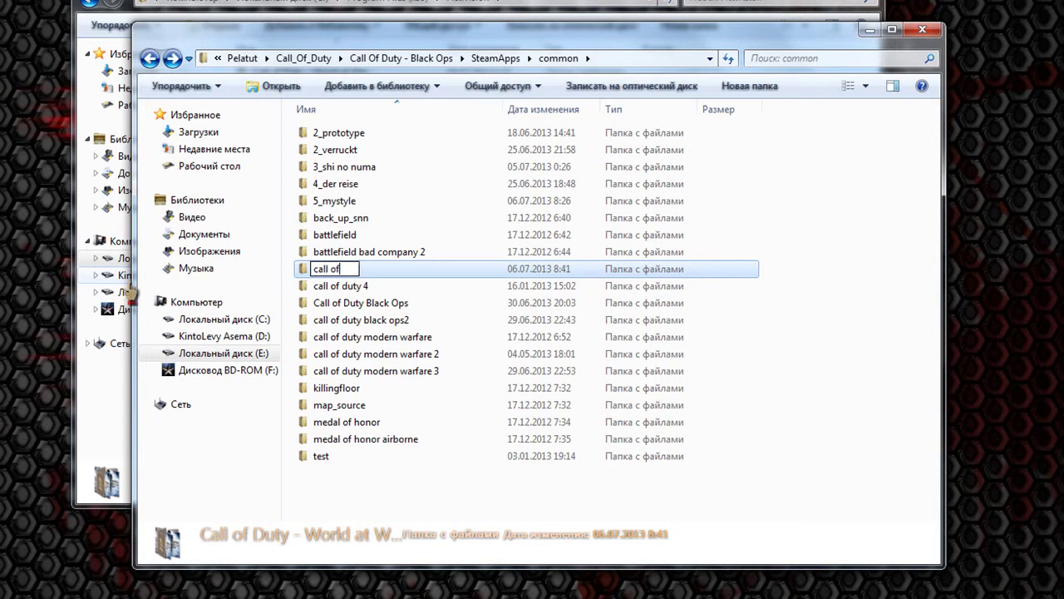
pyautogui.write('call of duty world at war')
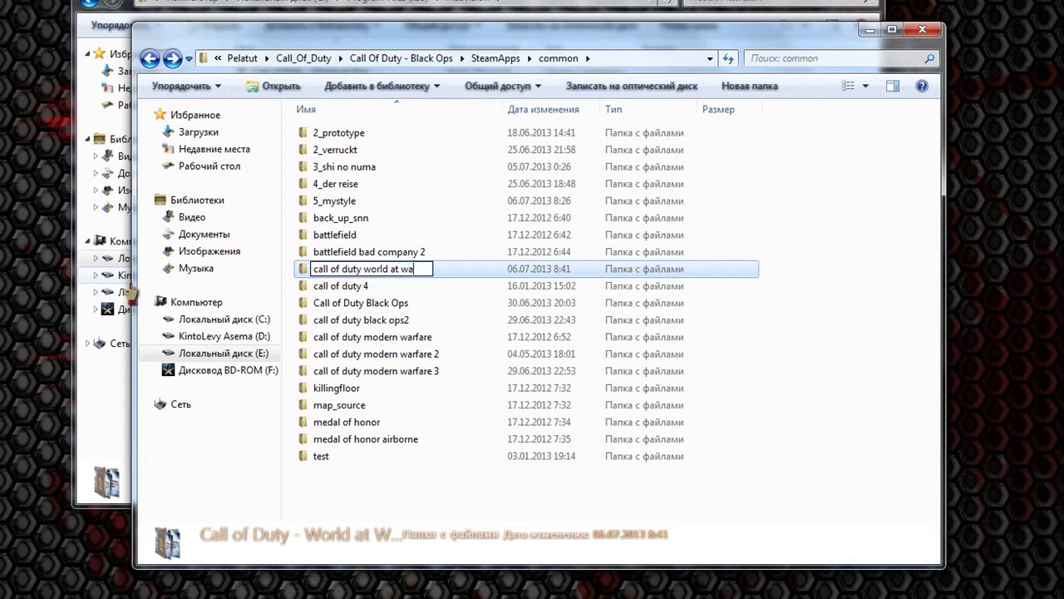
pyautogui.click(440, 487)
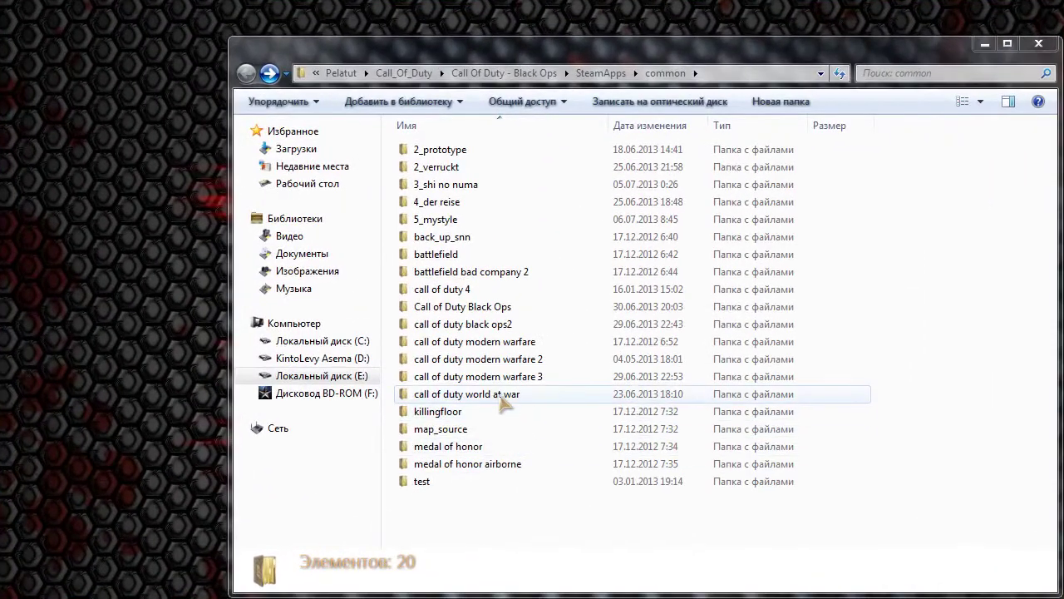
# Step: Open the bin folder inside the call of duty world at war game folder
pyautogui.doubleClick(503, 396)
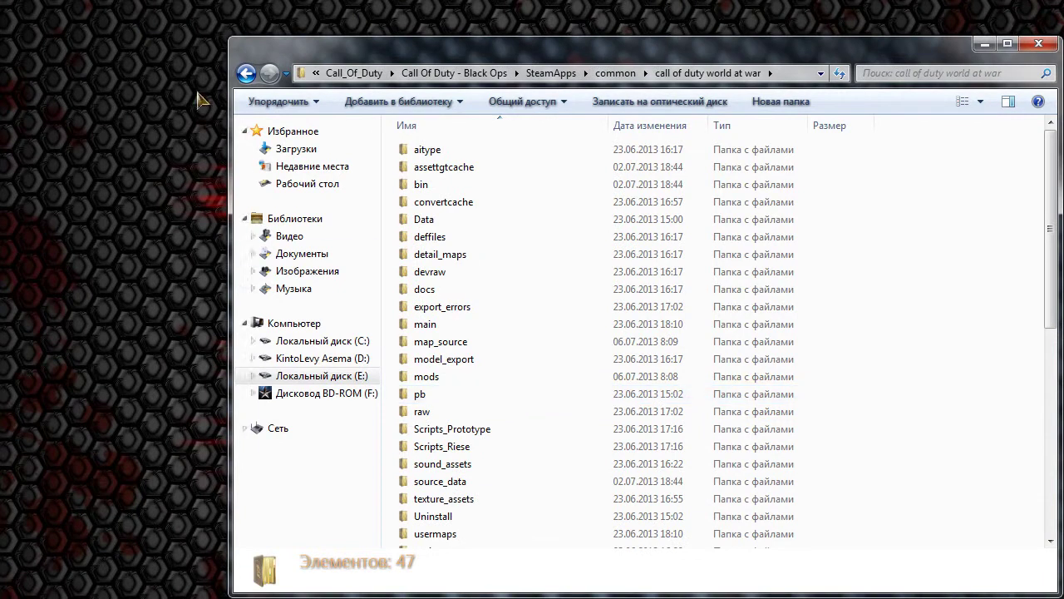
pyautogui.click(246, 73)
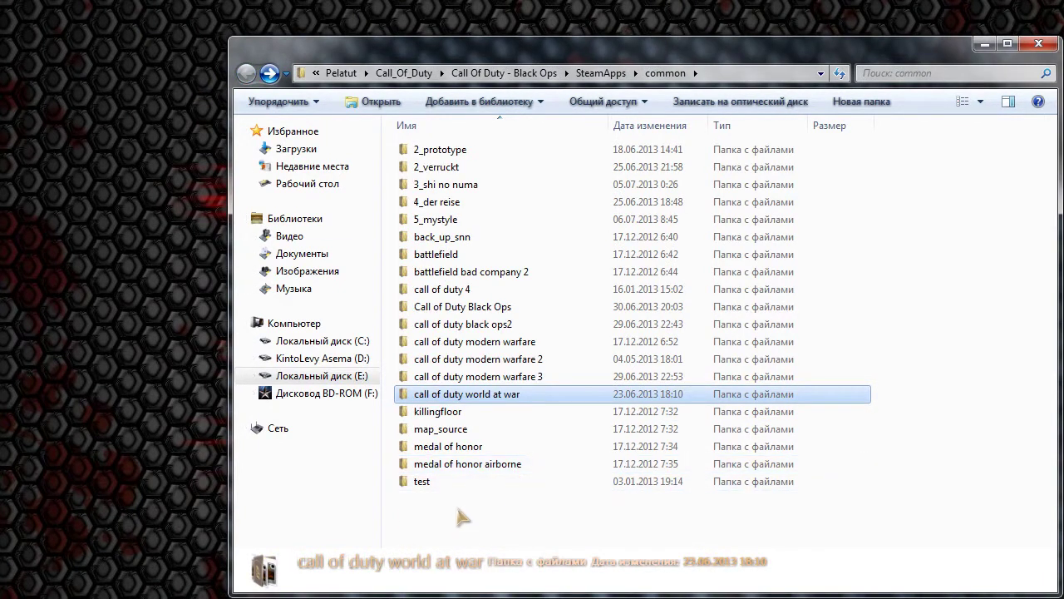
pyautogui.doubleClick(410, 394)
pyautogui.doubleClick(441, 184)
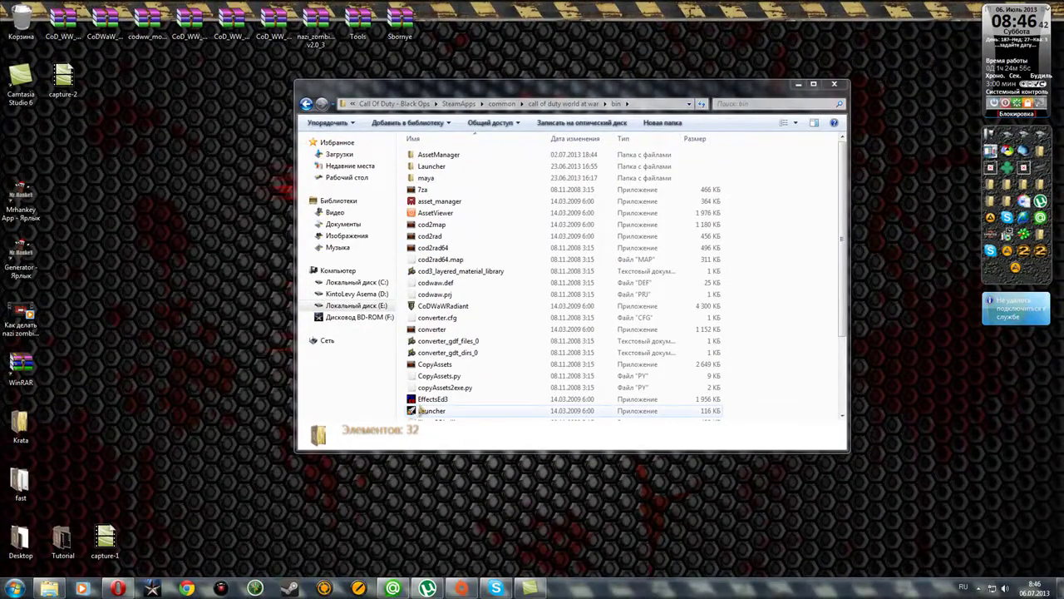
# Step: Copy the Launcher application from the bin folder and paste it as a shortcut on the desktop
pyautogui.rightClick(420, 410)
pyautogui.click(138, 197)
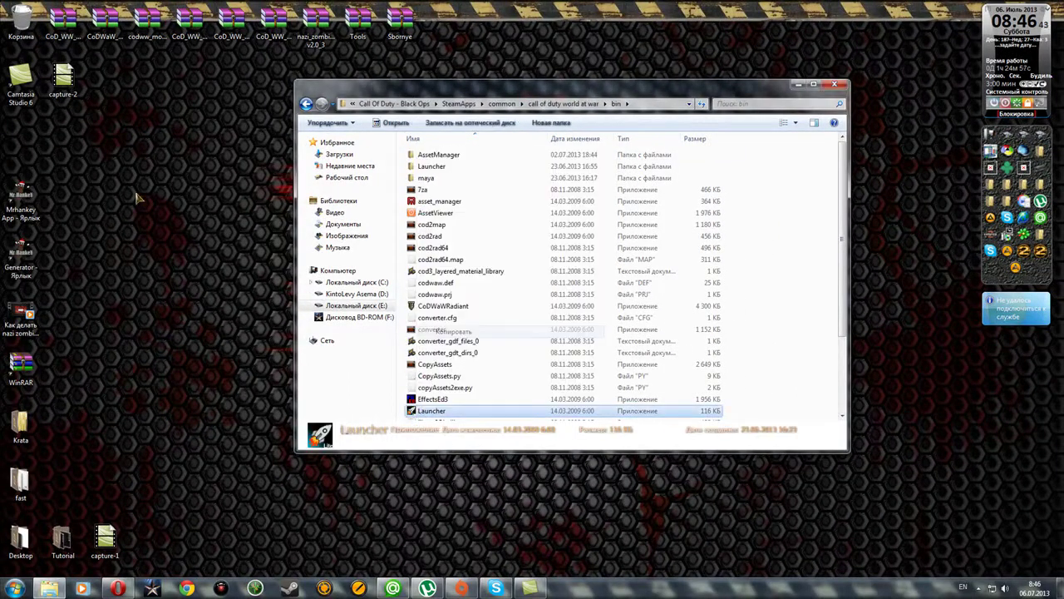
pyautogui.rightClick(92, 155)
pyautogui.click(167, 230)
pyautogui.rightClick(140, 198)
pyautogui.moveTo(34, 137); pyautogui.dragTo(21, 20)
pyautogui.rightClick(63, 150)
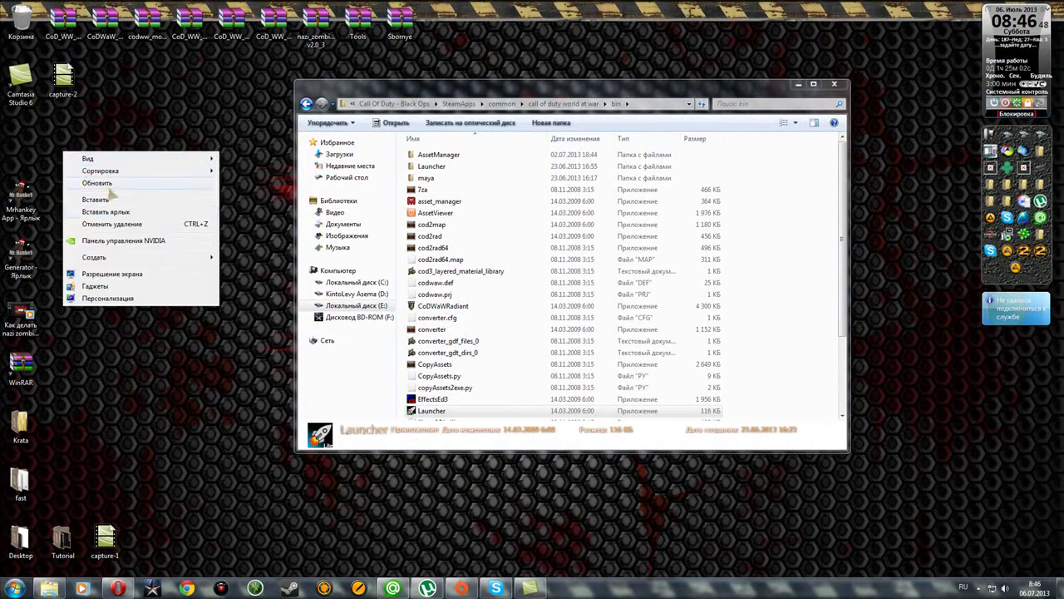
pyautogui.click(116, 211)
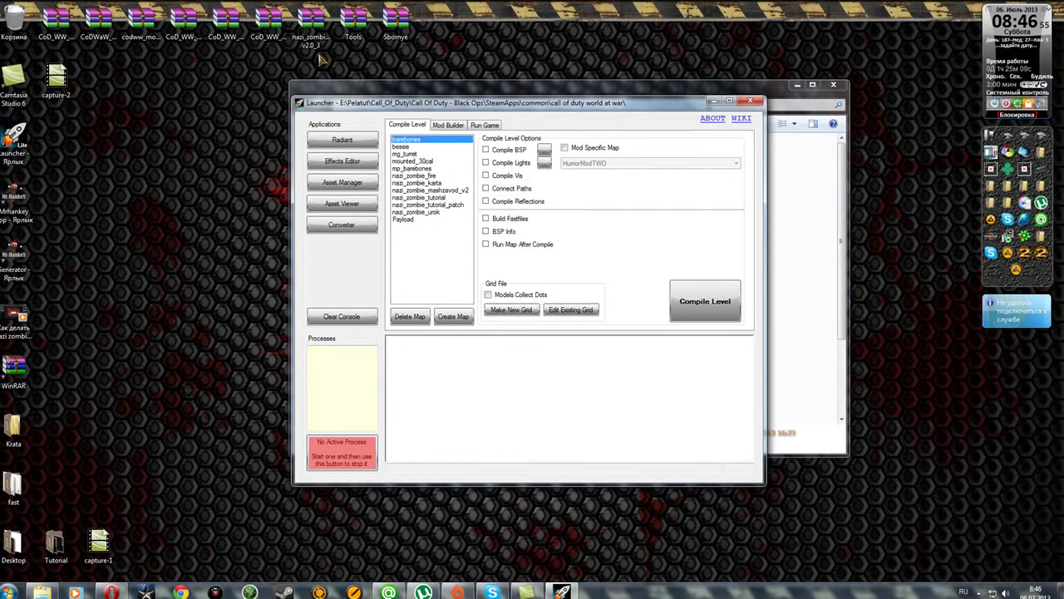
# Step: Move the Launcher window aside, and close it along with the open folder windows
pyautogui.moveTo(399, 108); pyautogui.dragTo(553, 85)
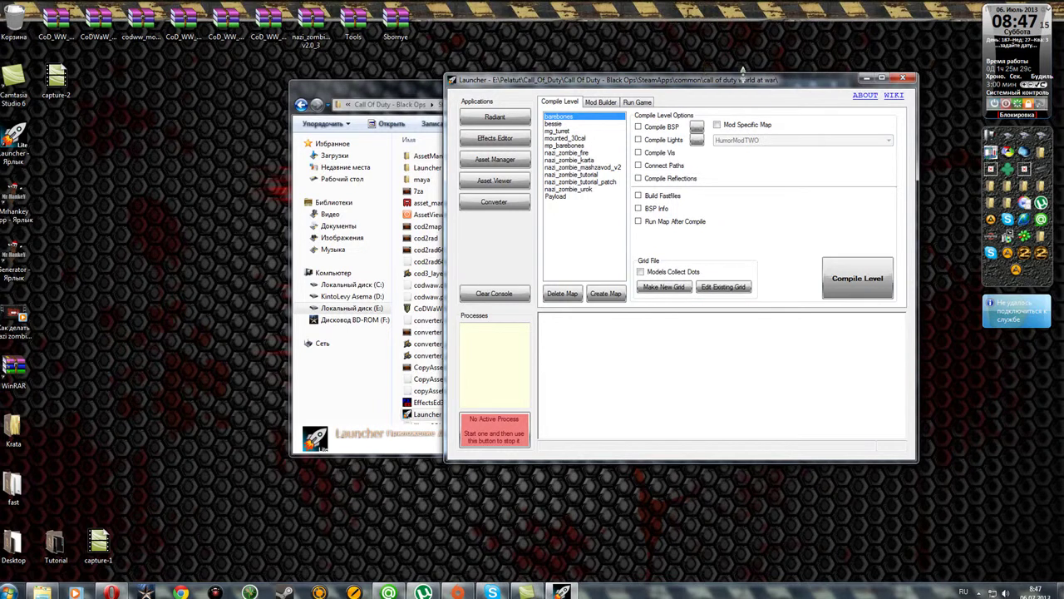
pyautogui.click(904, 79)
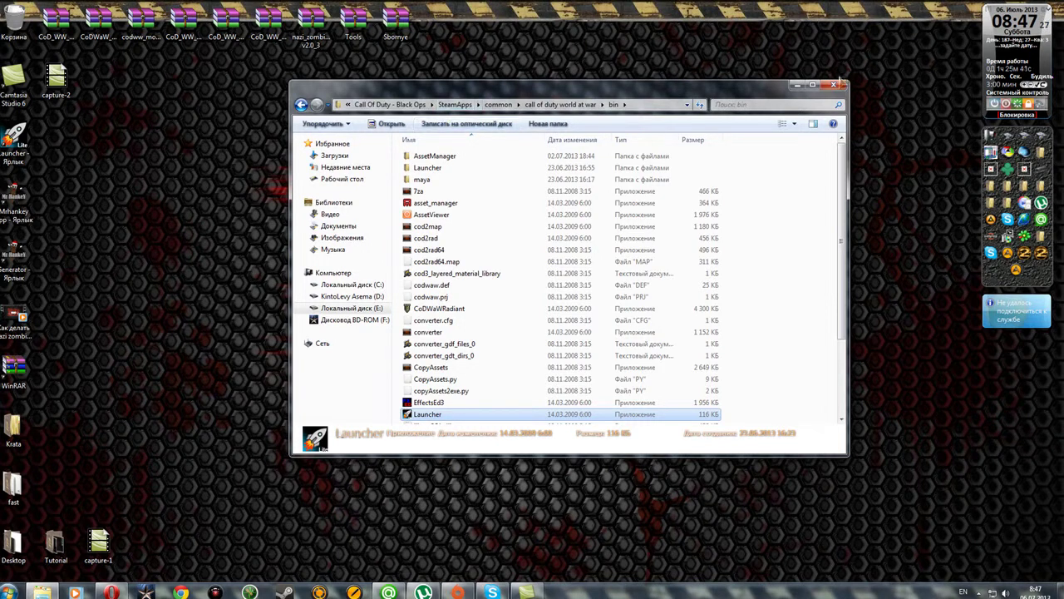
pyautogui.click(833, 85)
pyautogui.click(1008, 146)
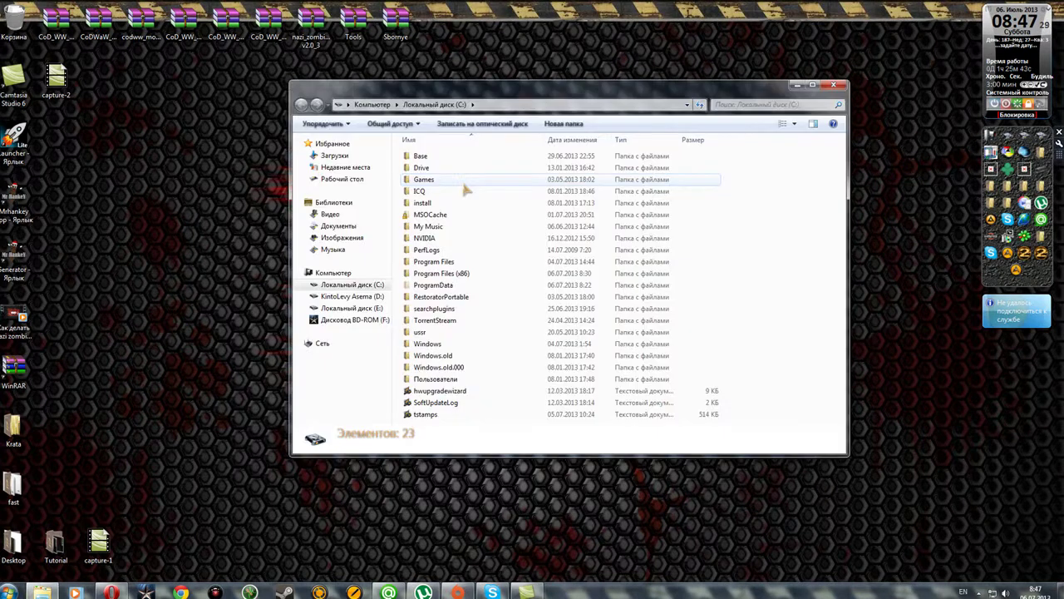
pyautogui.click(833, 85)
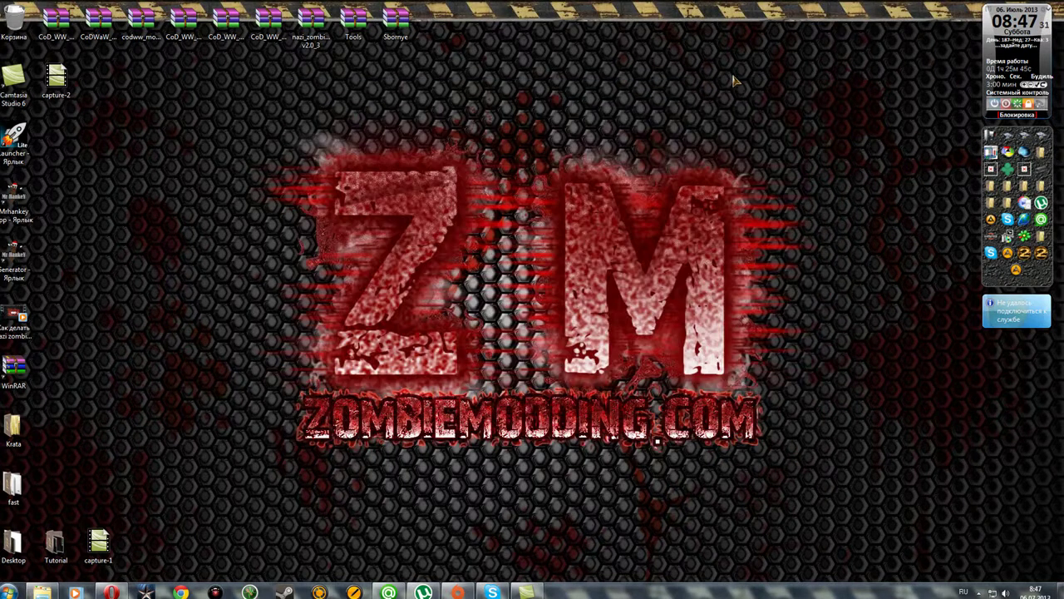
# Step: Open the list of installed programs (Программы и компоненты) in the Control Panel
pyautogui.moveTo(619, 5)
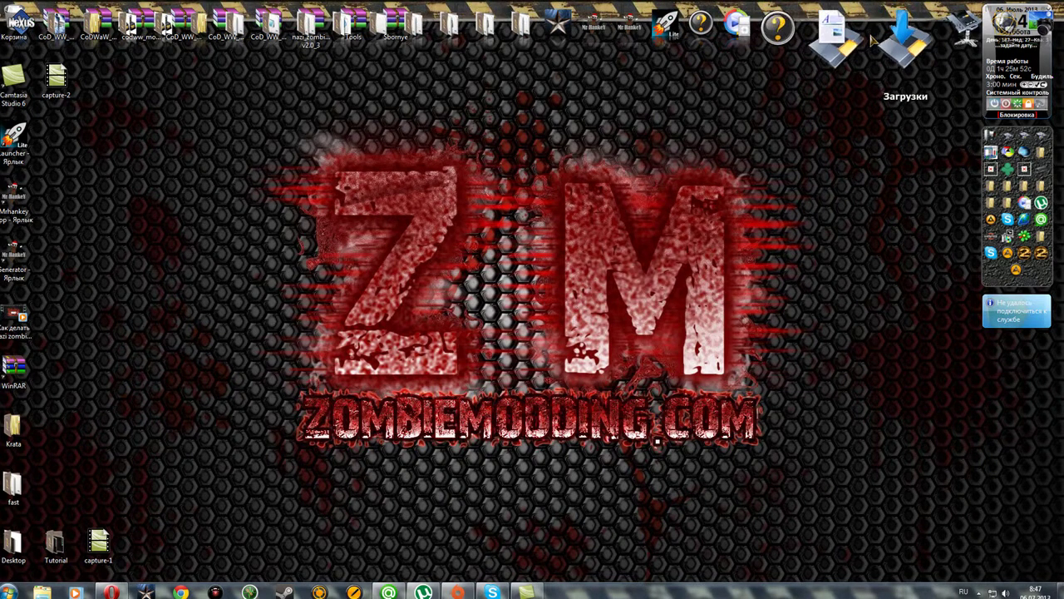
pyautogui.click(929, 35)
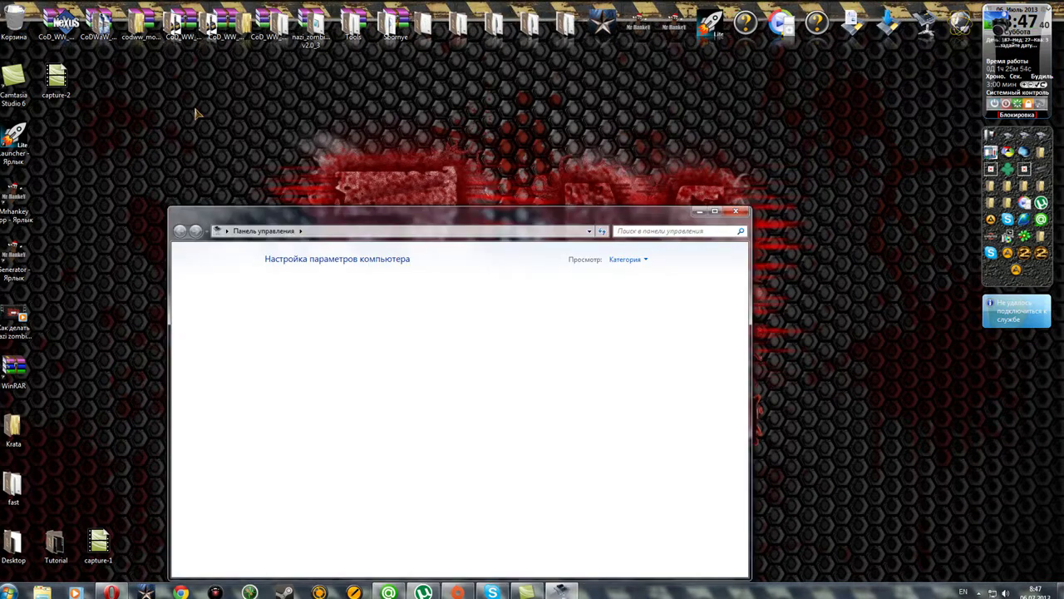
pyautogui.click(322, 413)
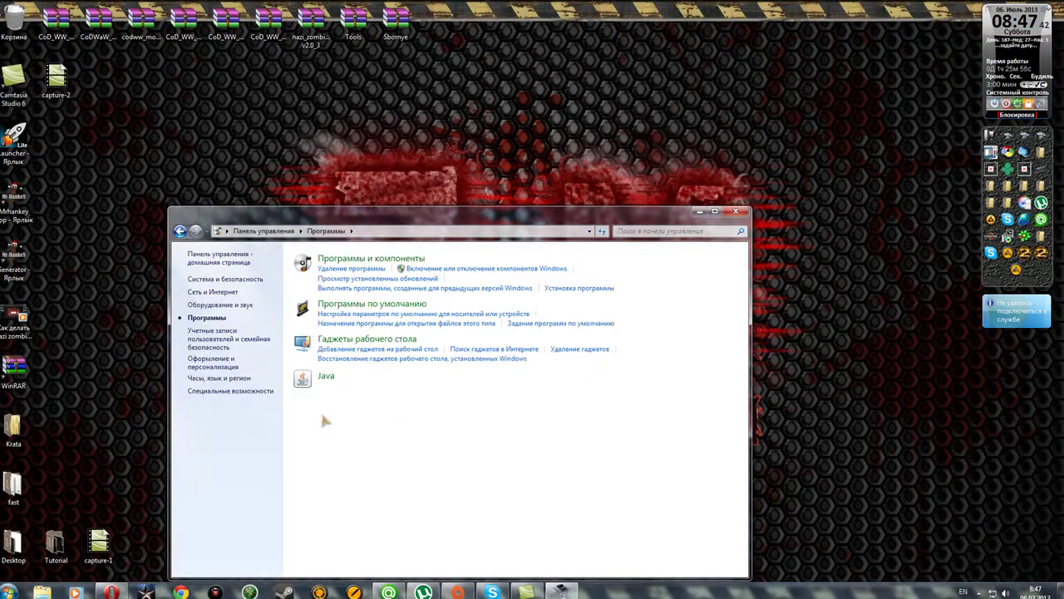
pyautogui.hotkey('alt', 'Left')
pyautogui.click(322, 413)
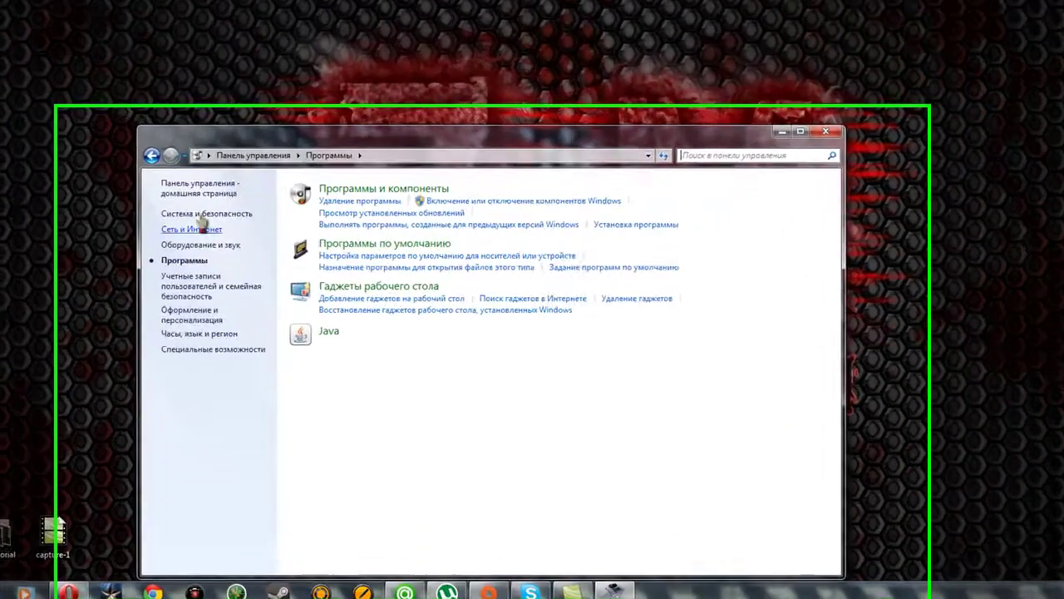
pyautogui.hotkey('alt', 'Left')
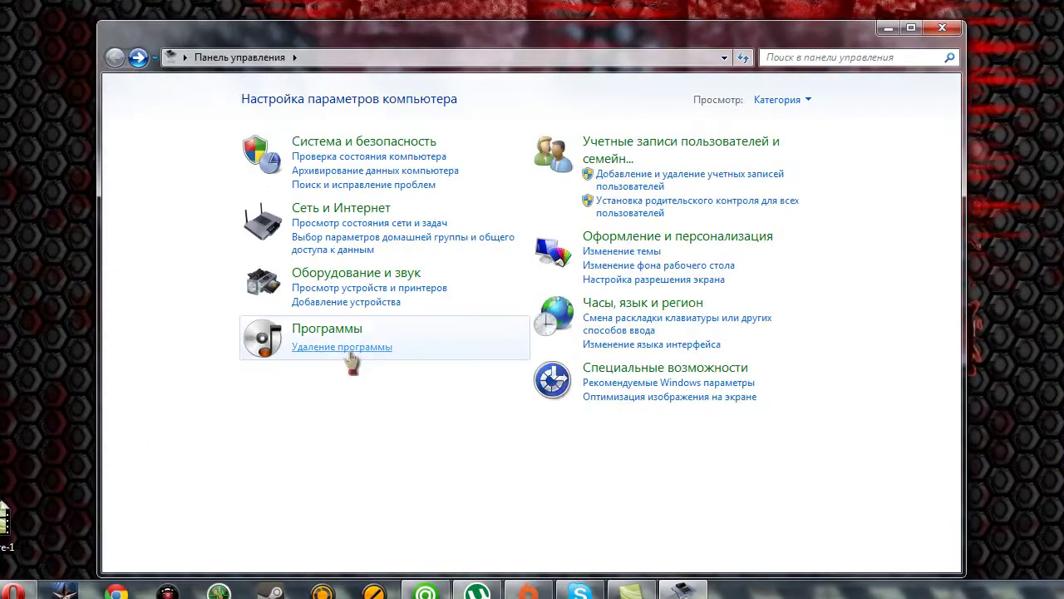
pyautogui.click(350, 355)
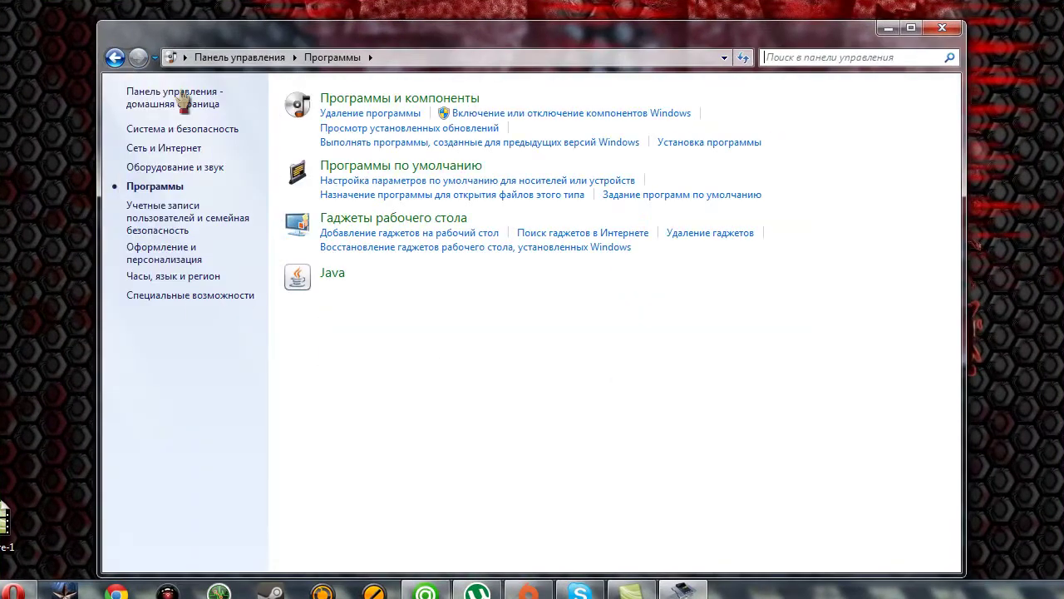
pyautogui.click(116, 56)
pyautogui.click(301, 366)
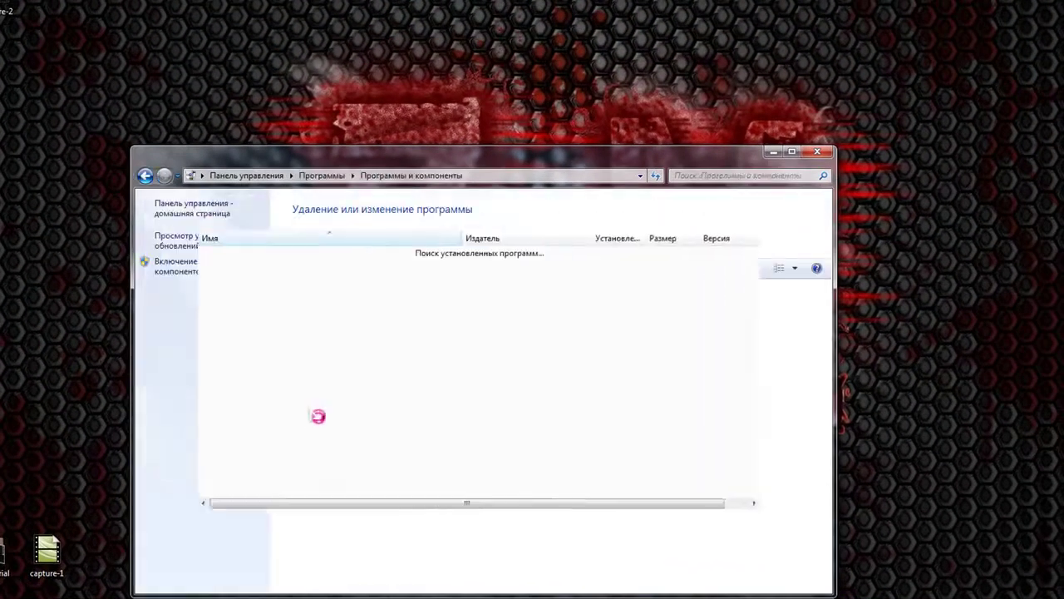
# Step: Uninstall Call of Duty(R) - World at War(TM), declining to delete saved games and profiles, and close the installed programs list
pyautogui.moveTo(399, 162); pyautogui.dragTo(498, 16)
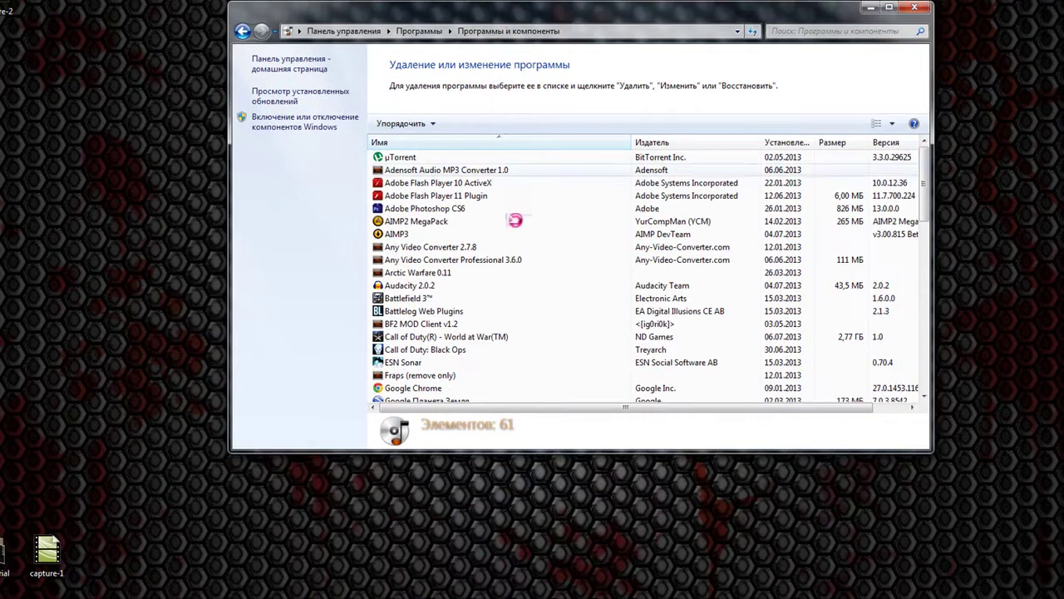
pyautogui.click(491, 298)
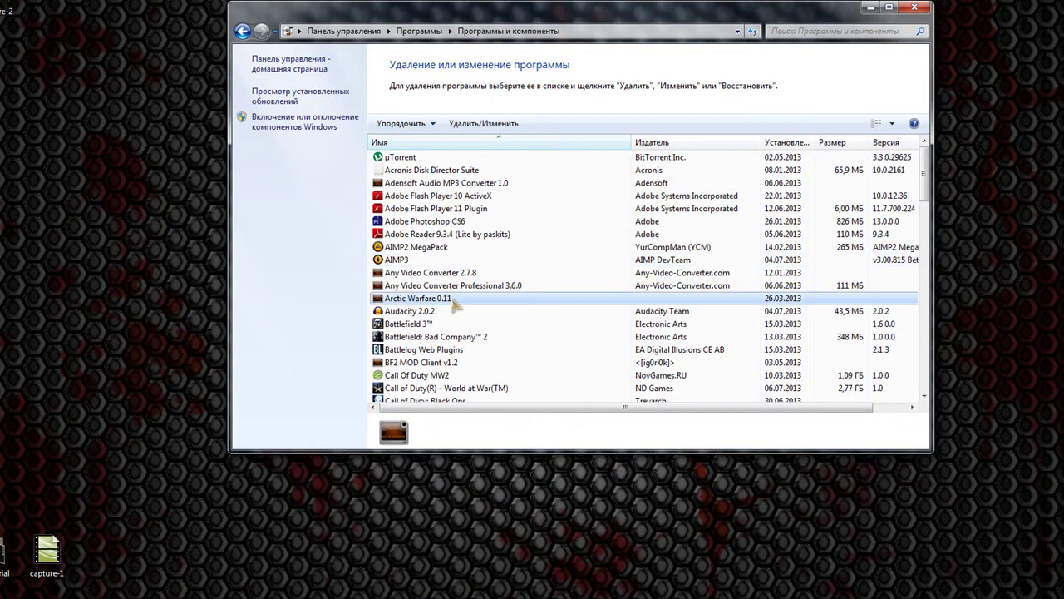
pyautogui.scroll(-3, 456, 305)
pyautogui.scroll(-1, 454, 305)
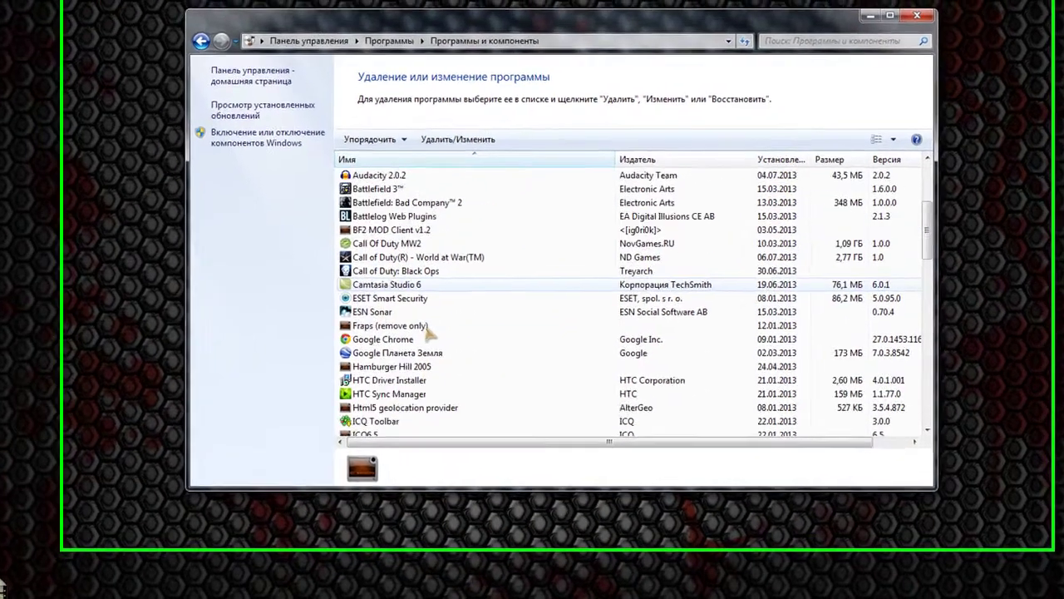
pyautogui.click(462, 233)
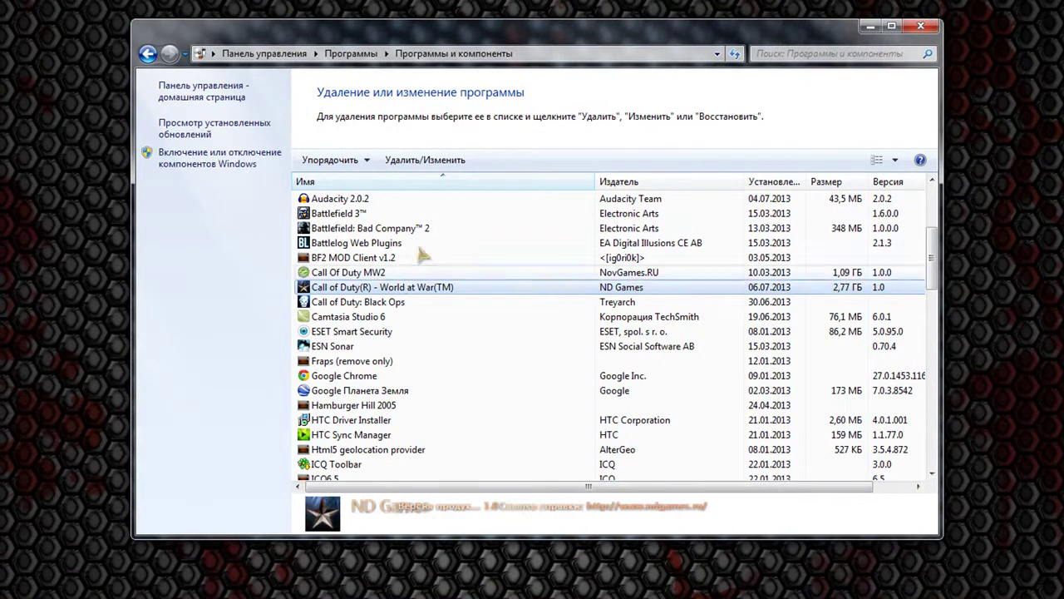
pyautogui.click(404, 162)
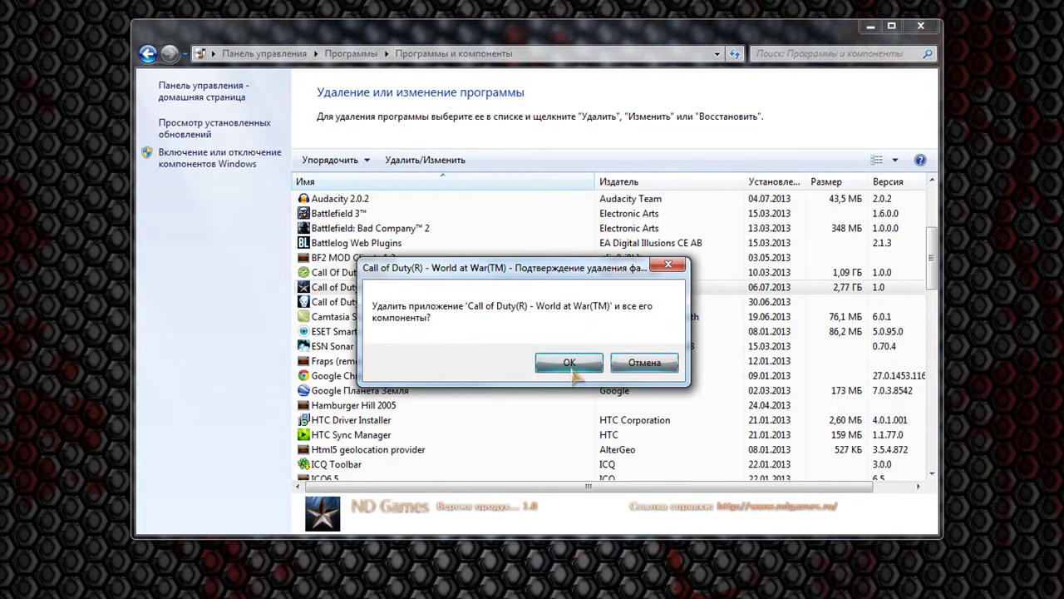
pyautogui.click(575, 366)
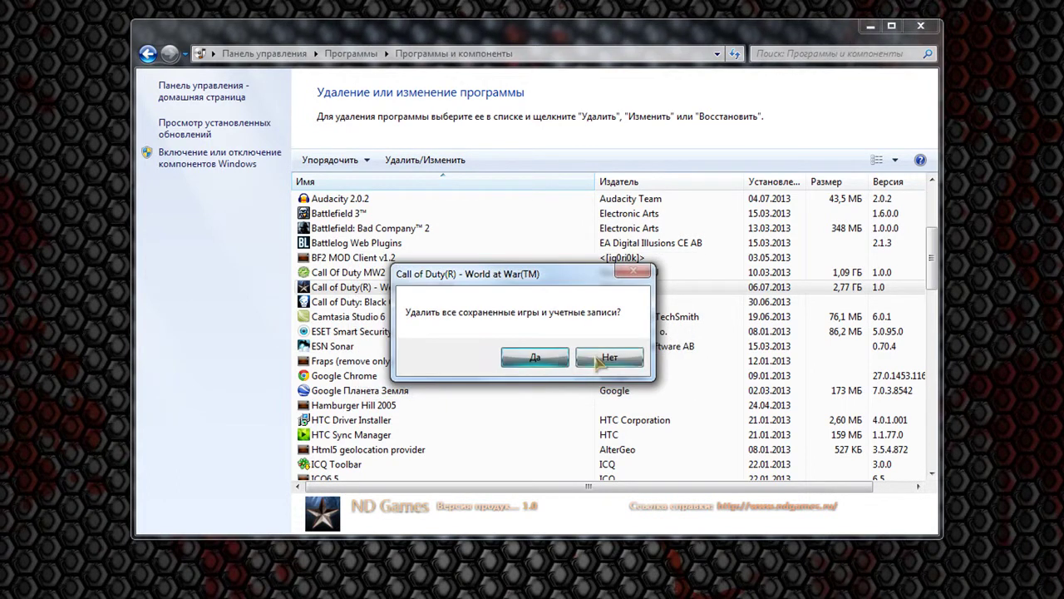
pyautogui.click(589, 357)
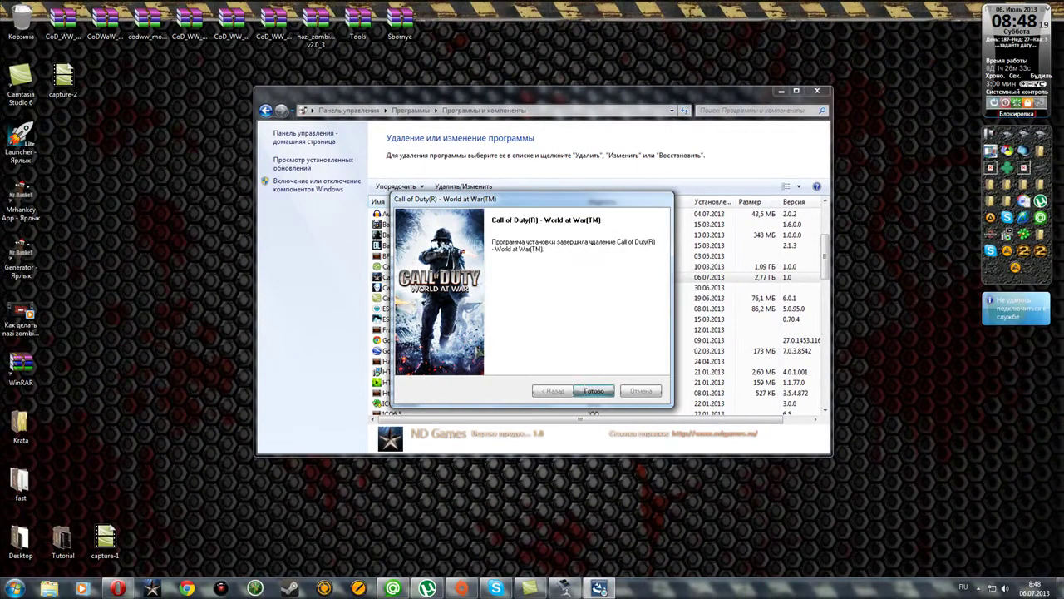
pyautogui.click(593, 391)
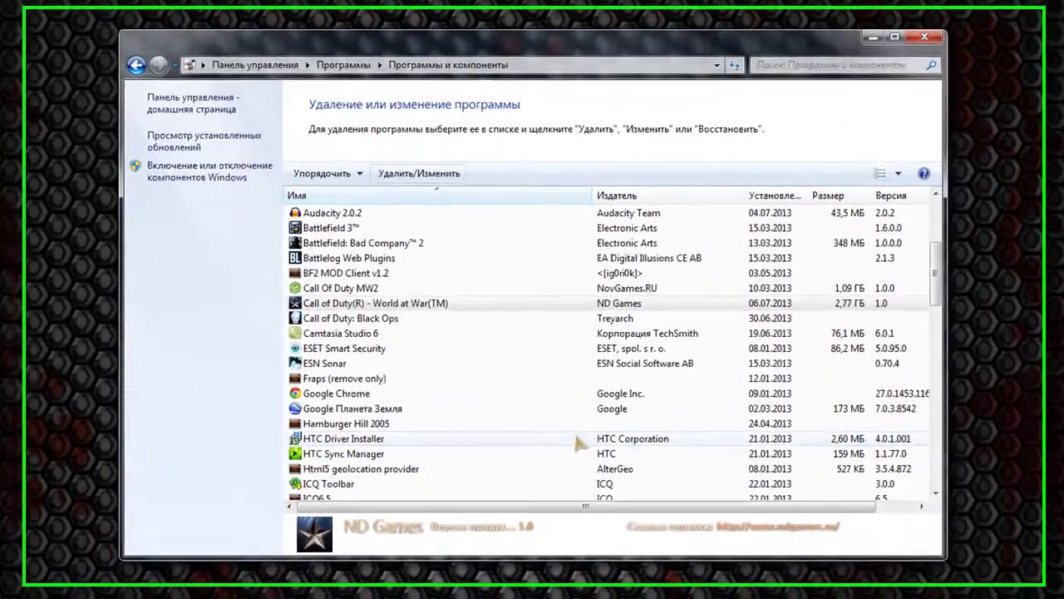
pyautogui.click(947, 29)
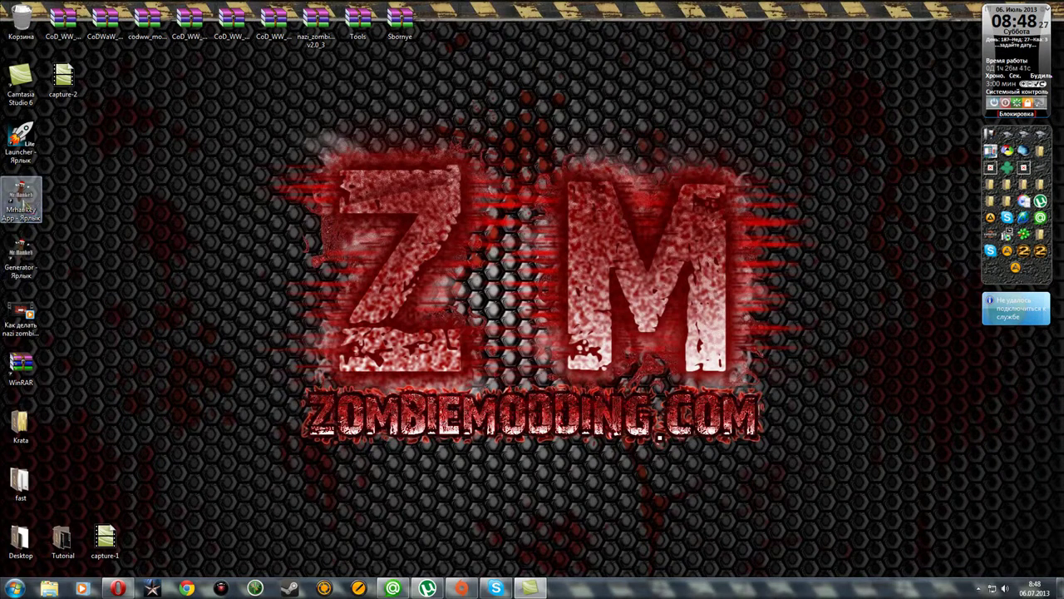
# Step: Try to launch the Mrhankey App from its desktop shortcut and dismiss the error windows
pyautogui.doubleClick(31, 208)
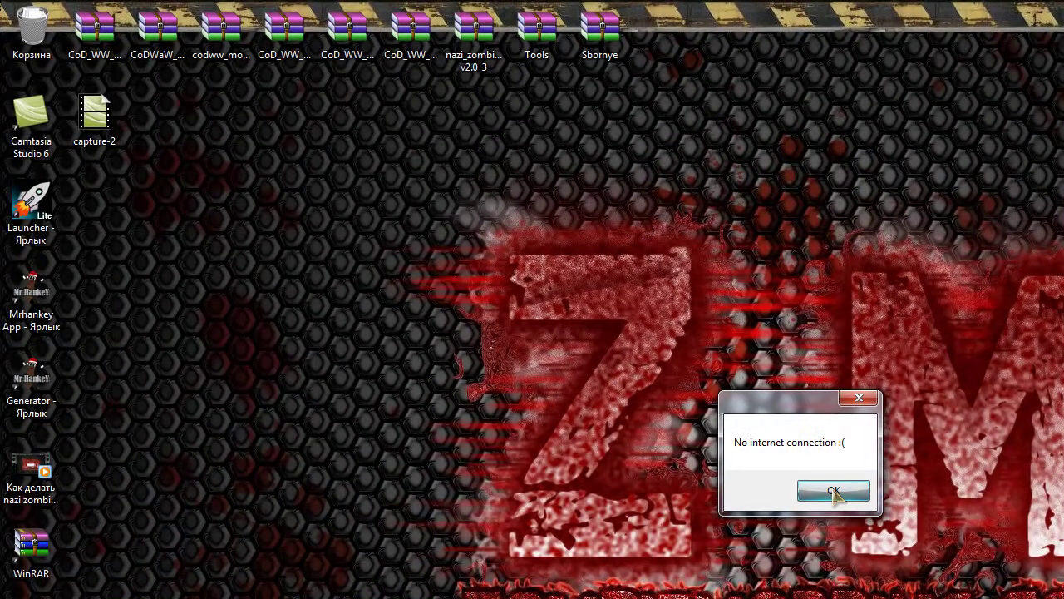
pyautogui.click(834, 492)
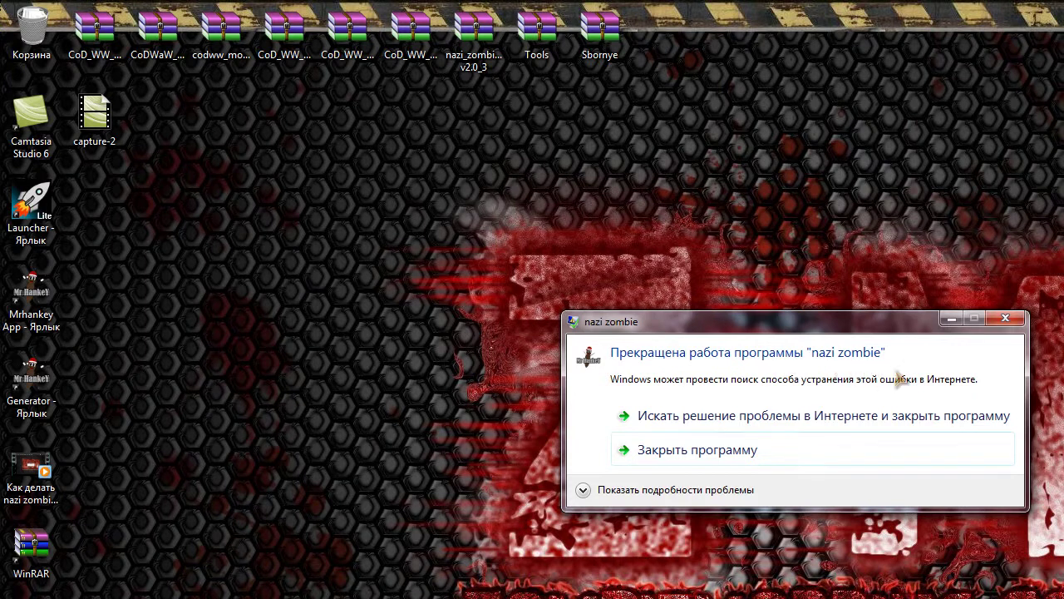
pyautogui.click(1007, 317)
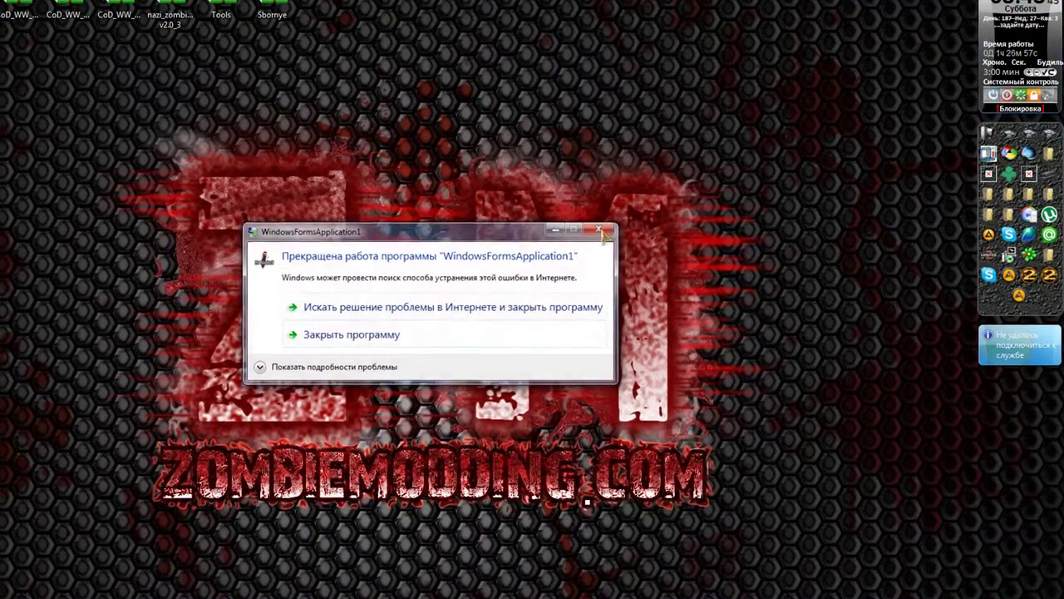
pyautogui.click(462, 299)
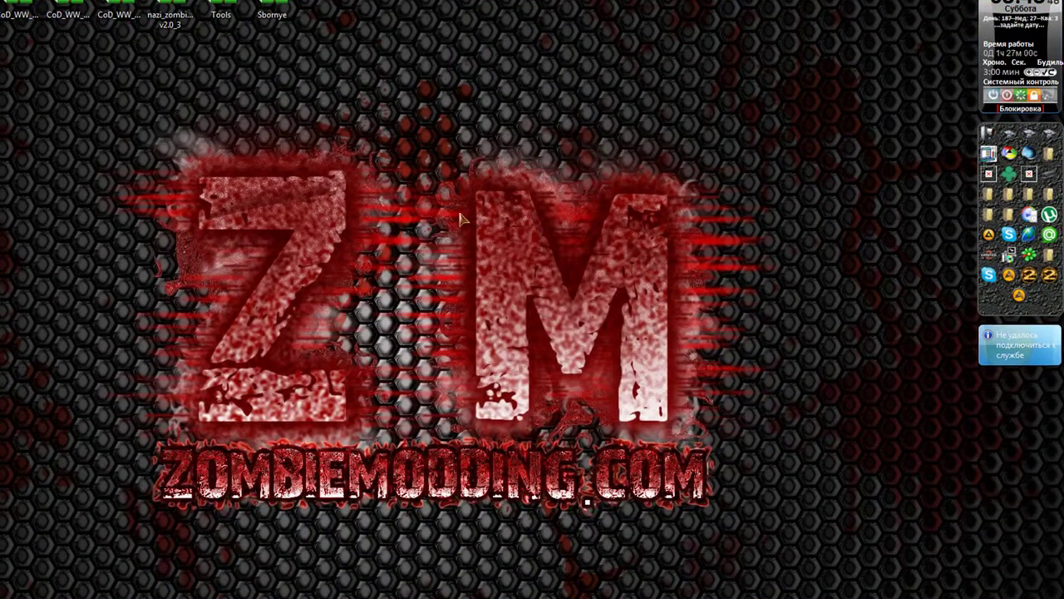
# Step: Open the SteamApps common folder and rename the "call of duty world at war" folder as "call of duty world at war2"
pyautogui.click(1008, 214)
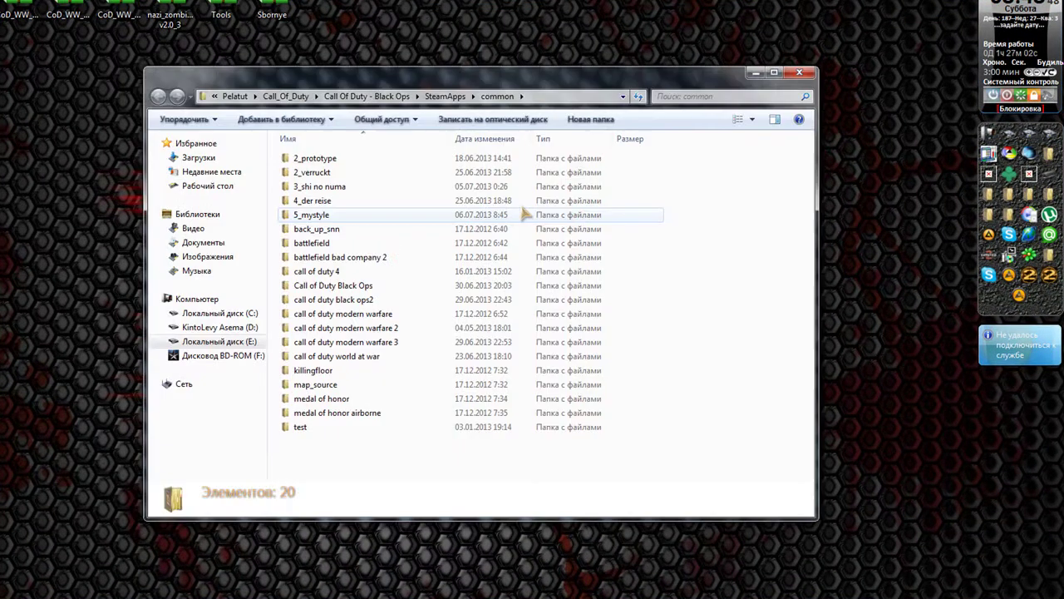
pyautogui.click(333, 361)
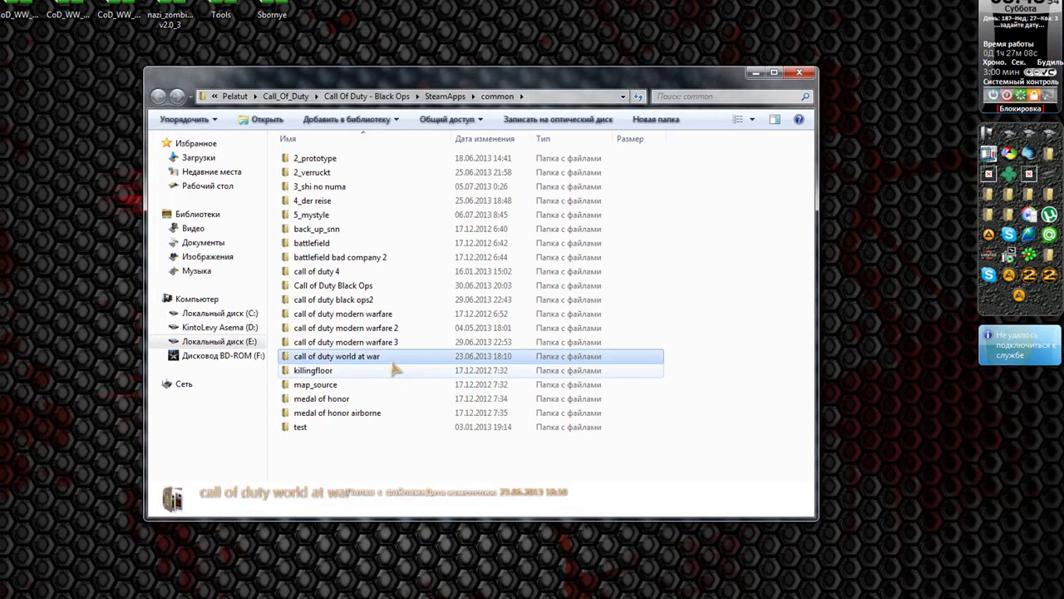
pyautogui.click(375, 359)
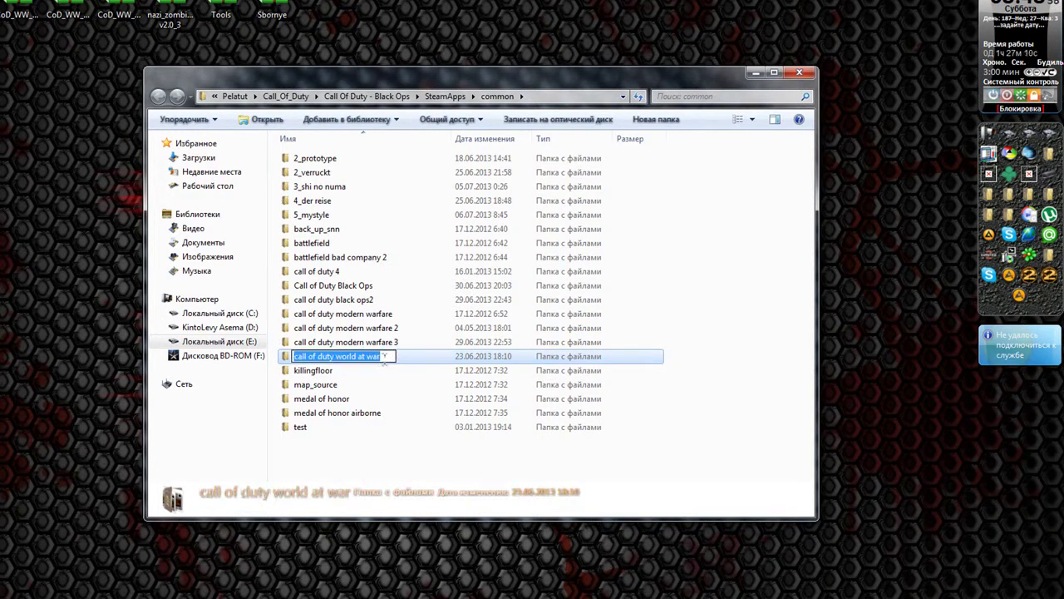
pyautogui.click(384, 356)
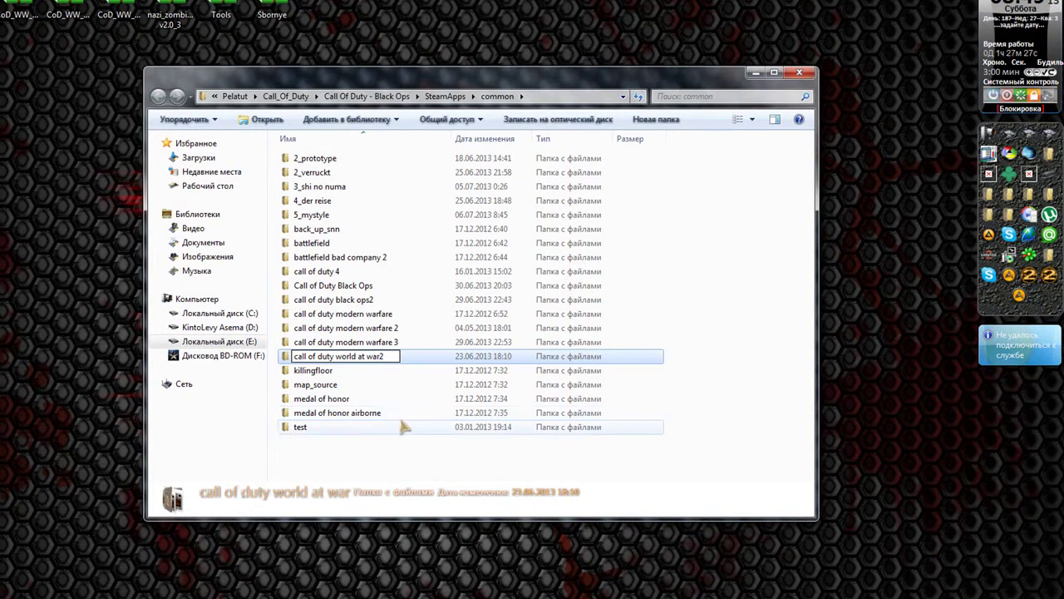
pyautogui.click(386, 448)
# Step: Create a new folder in common and copy the text "call of duty world at war" from the renamed folder's name, without the 2
pyautogui.rightClick(349, 458)
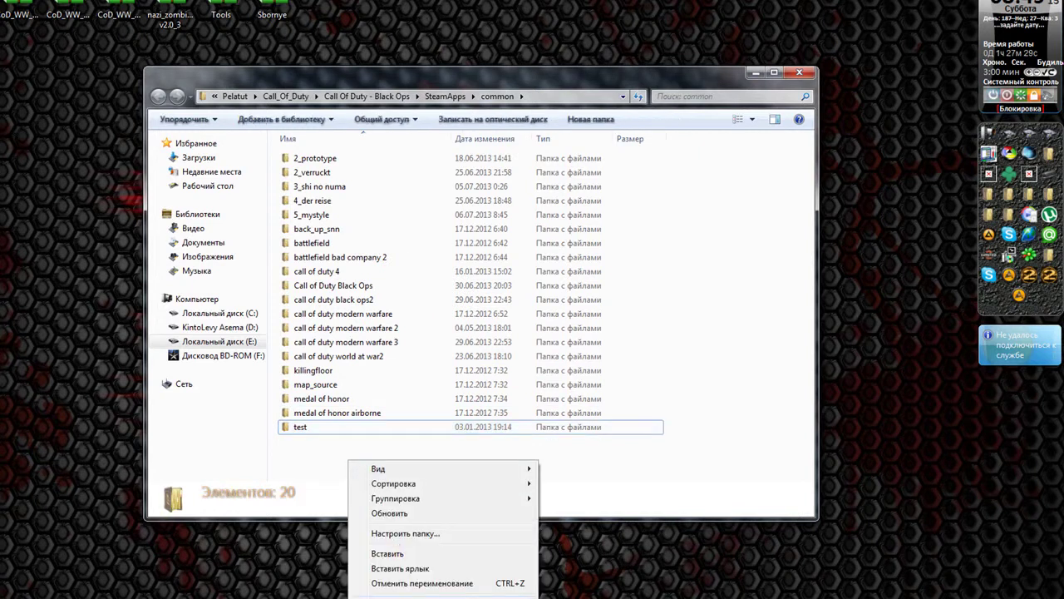
pyautogui.click(565, 456)
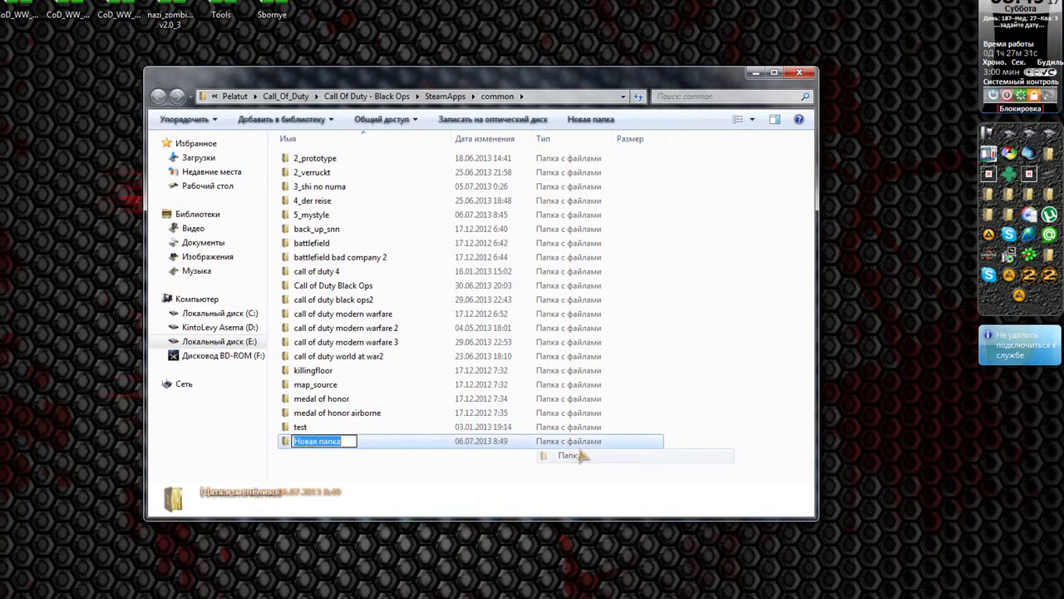
pyautogui.click(368, 355)
pyautogui.click(368, 356)
pyautogui.hotkey('ctrl', 'c')
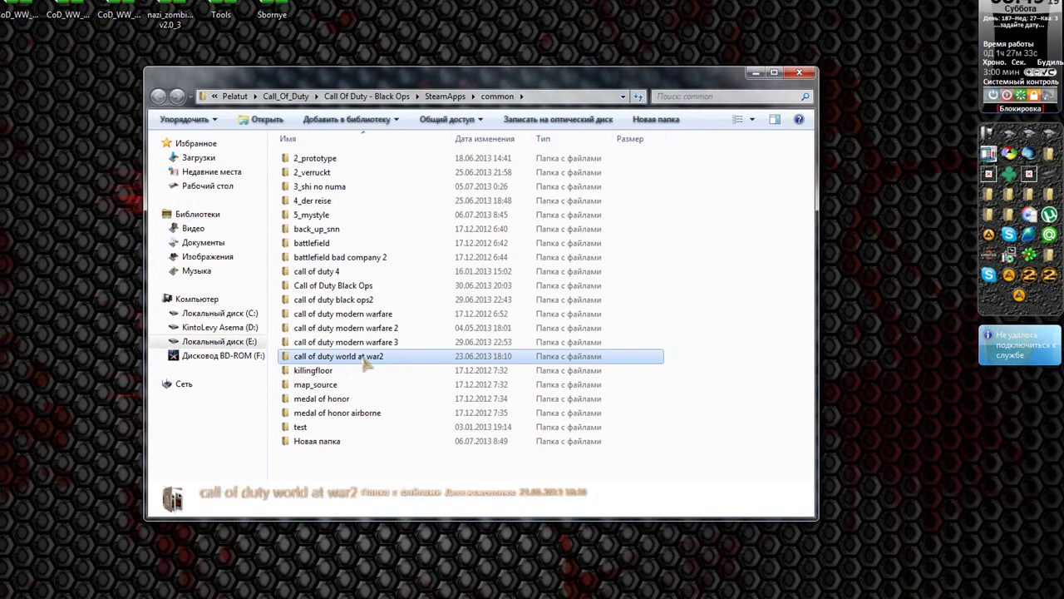
pyautogui.moveTo(379, 357); pyautogui.dragTo(298, 352)
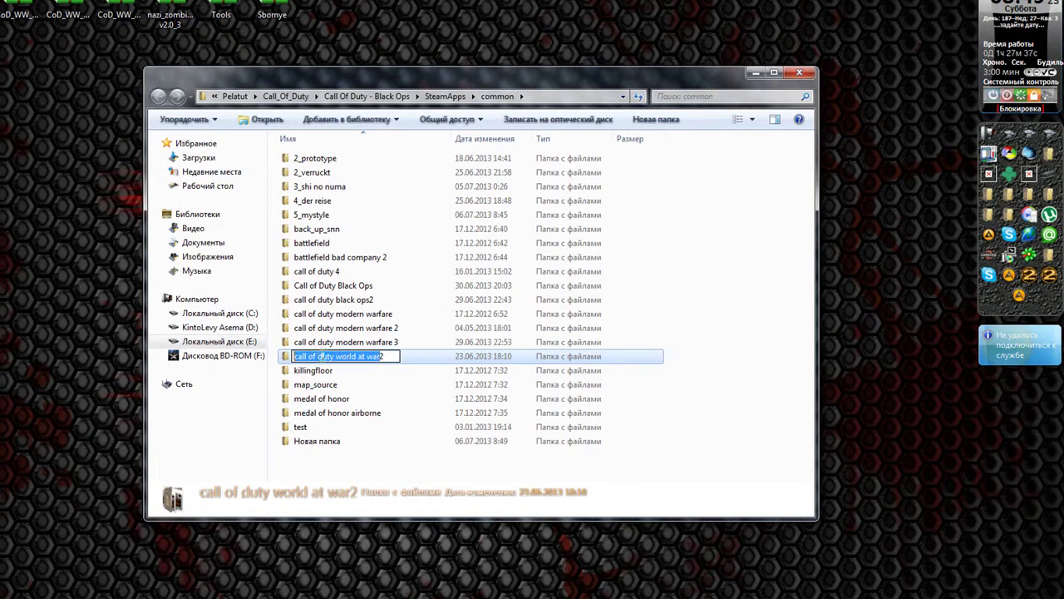
pyautogui.rightClick(324, 357)
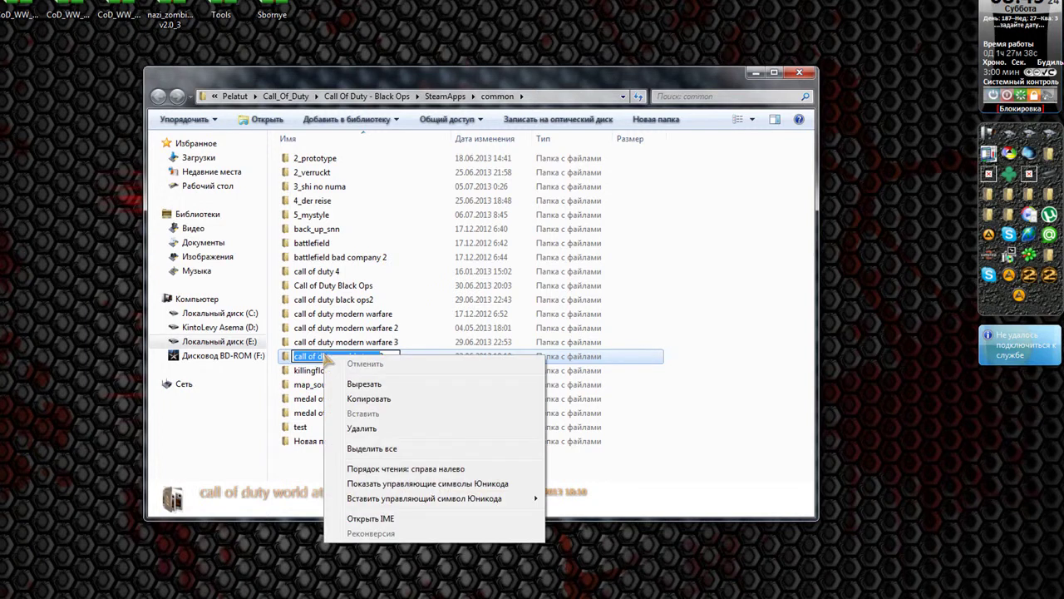
pyautogui.click(368, 398)
# Step: Rename the new folder as "call of duty world at war" using the copied text, check its contents, and close the window
pyautogui.click(291, 445)
pyautogui.click(300, 442)
pyautogui.rightClick(313, 441)
pyautogui.click(358, 499)
pyautogui.press('Return')
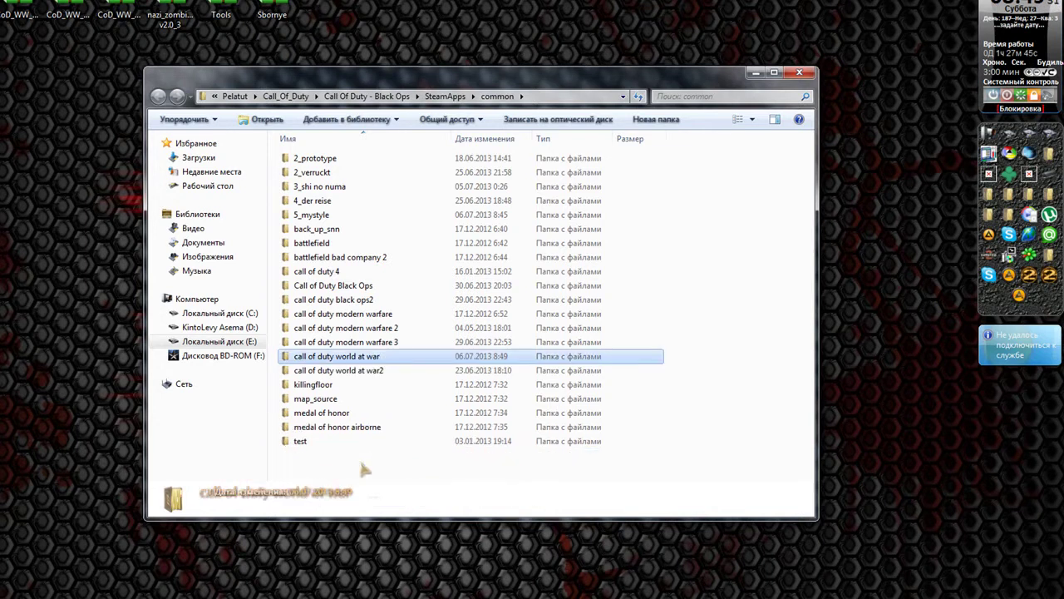
pyautogui.doubleClick(357, 359)
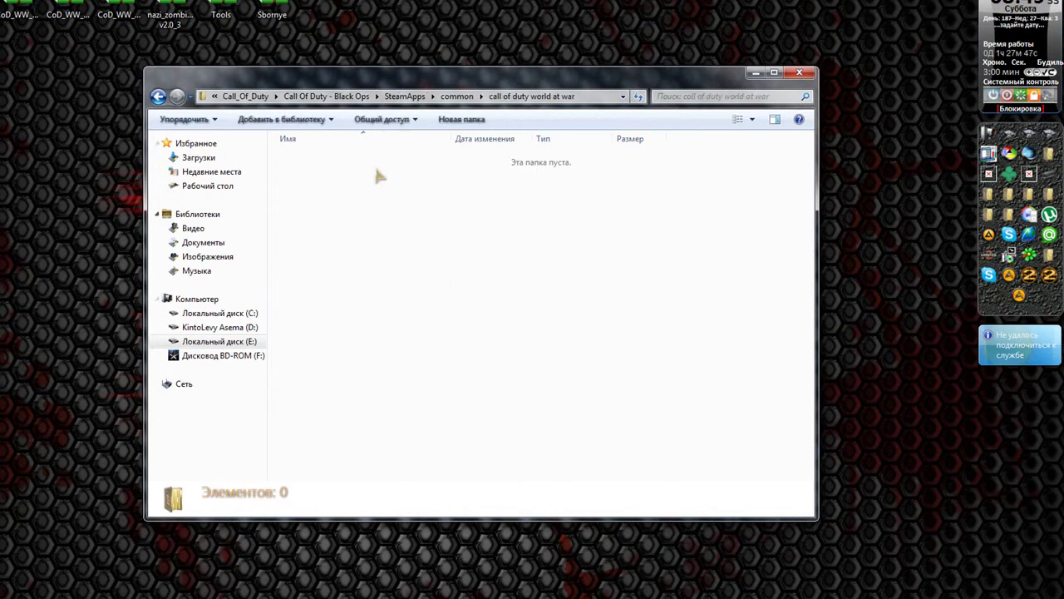
pyautogui.click(799, 73)
# Step: Run the CODWAW disc in BD-ROM drive F: and start installing the game (Установить)
pyautogui.click(988, 153)
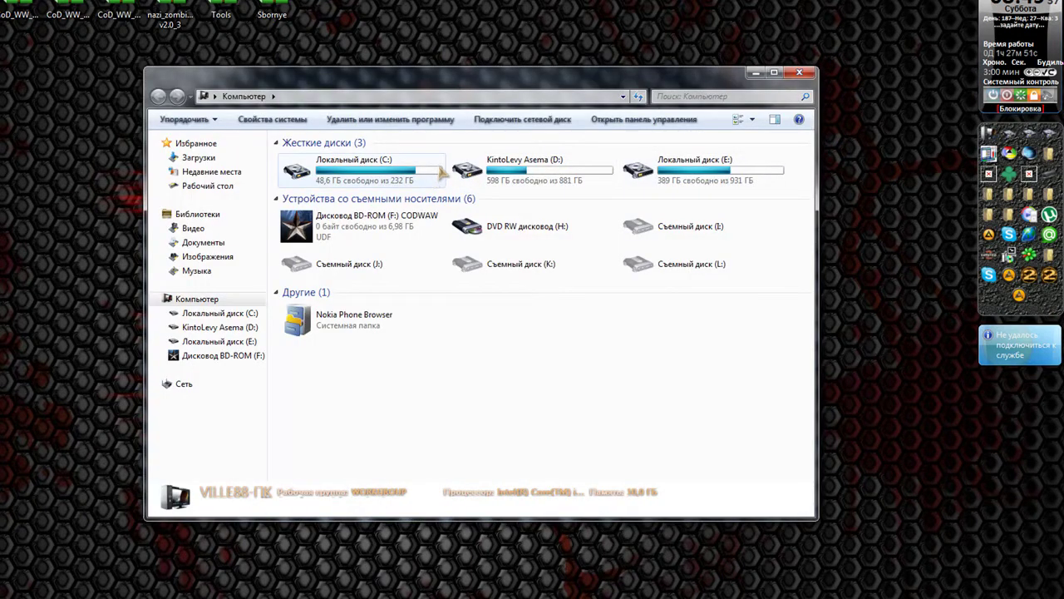
pyautogui.click(299, 234)
pyautogui.doubleClick(304, 225)
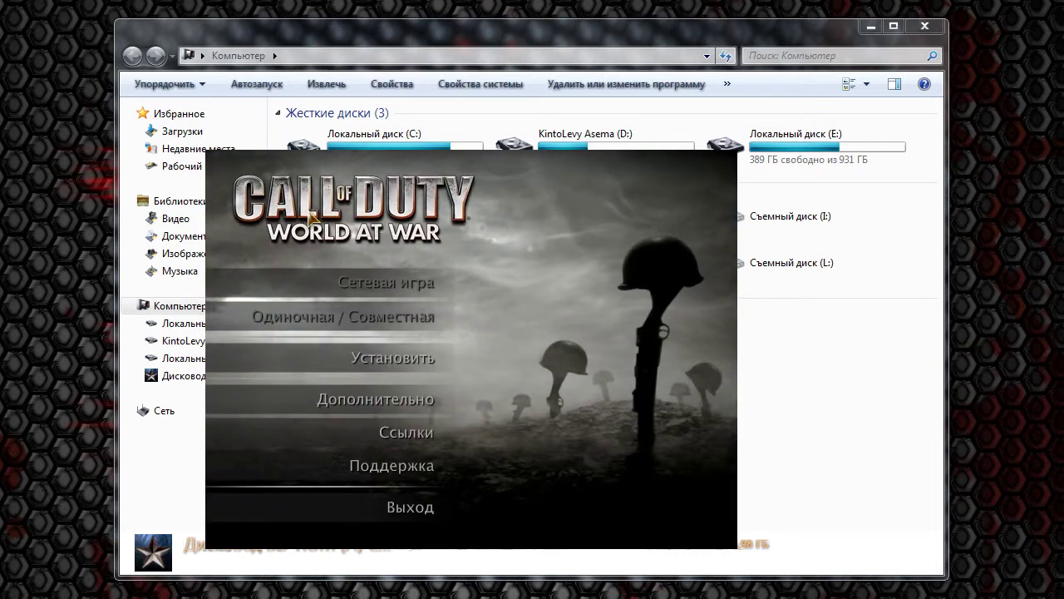
pyautogui.click(413, 364)
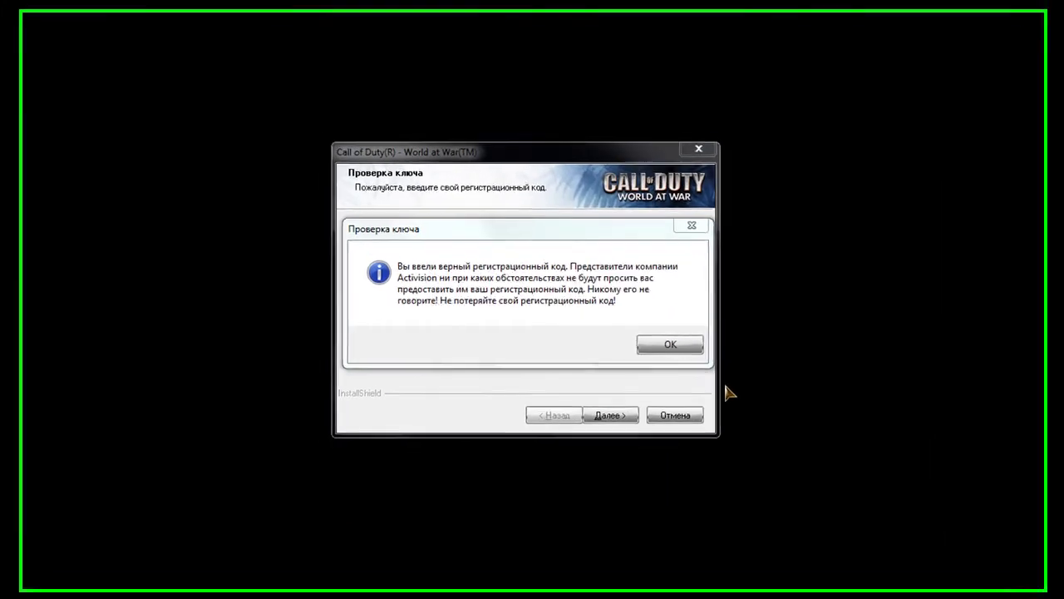
# Step: Acknowledge the registration code check, accept the game's licence agreement, and continue to the PunkBuster page
pyautogui.click(673, 345)
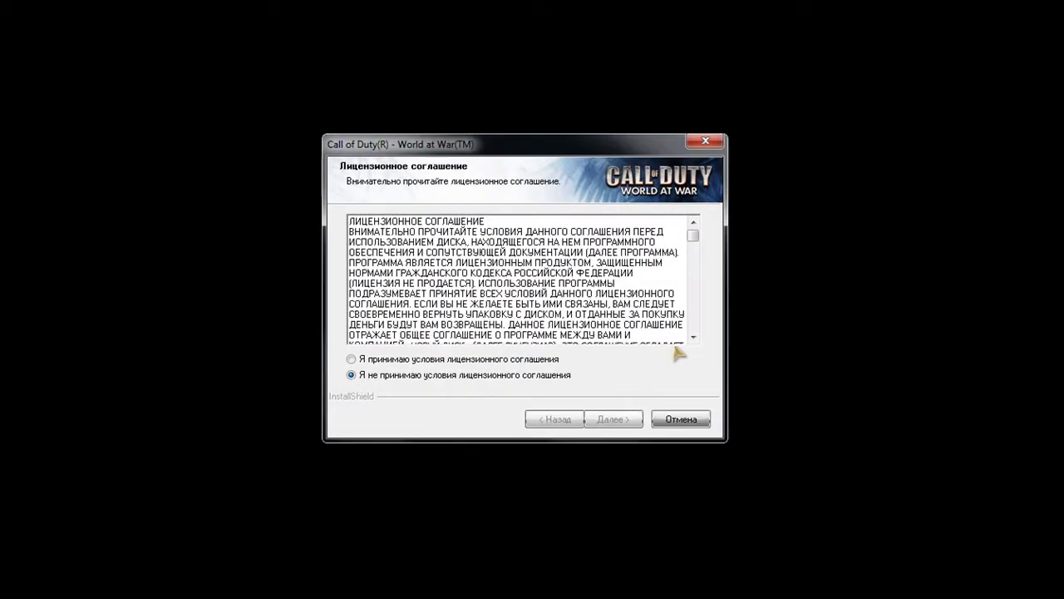
pyautogui.click(352, 359)
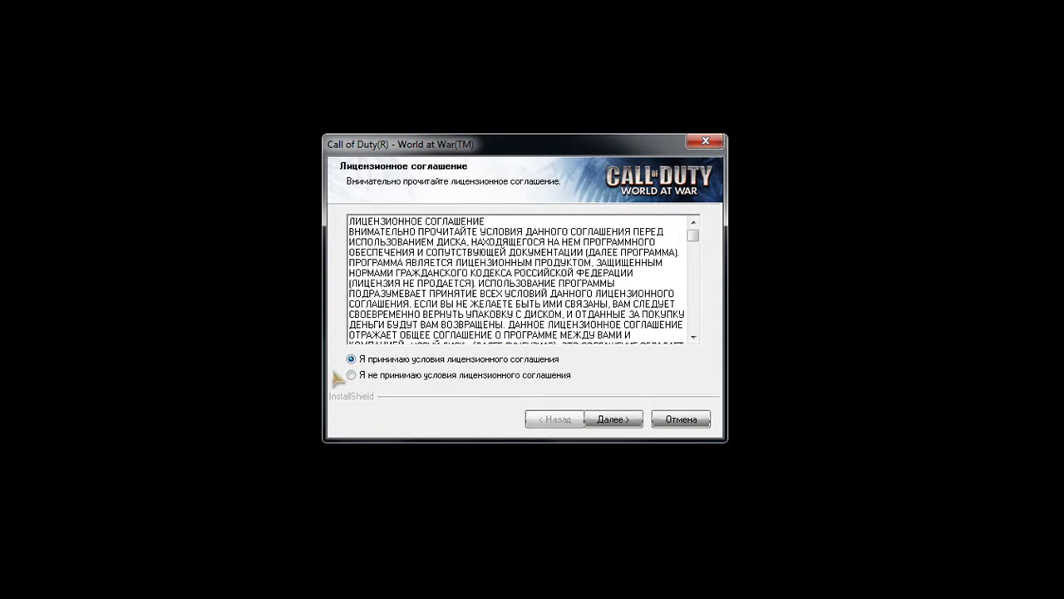
pyautogui.click(604, 421)
pyautogui.click(615, 418)
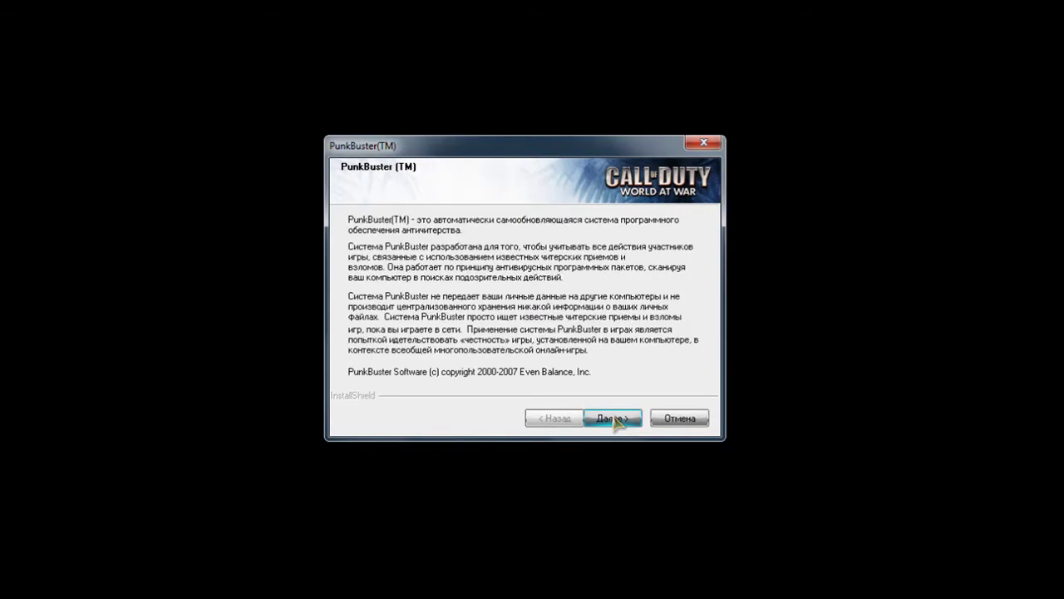
# Step: Proceed through the PunkBuster pages and choose the custom installation type (Выборочная установка)
pyautogui.click(616, 420)
pyautogui.click(532, 334)
pyautogui.click(384, 360)
pyautogui.click(612, 420)
pyautogui.click(615, 419)
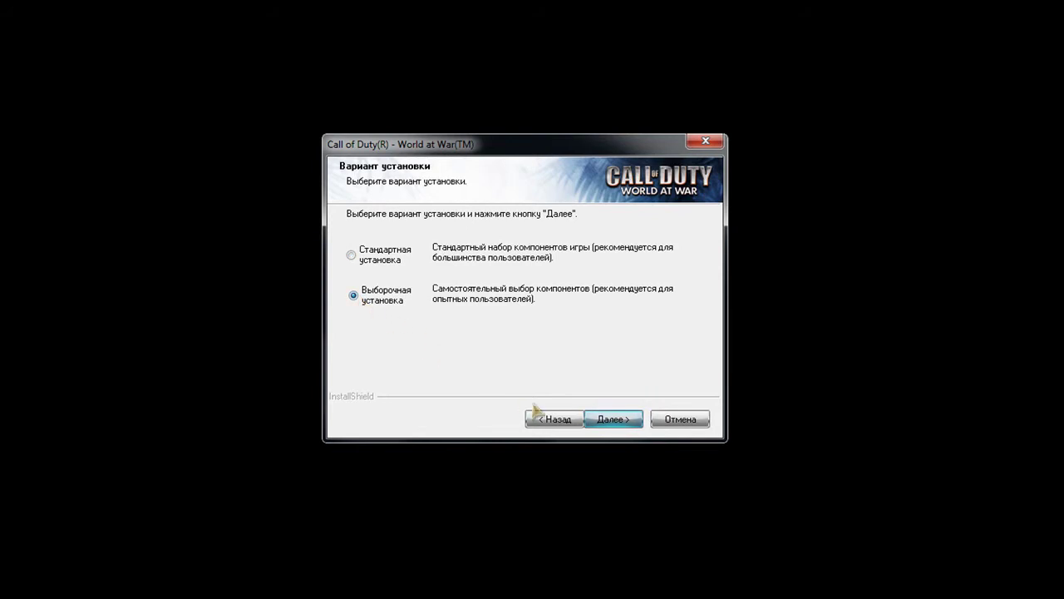
pyautogui.click(613, 420)
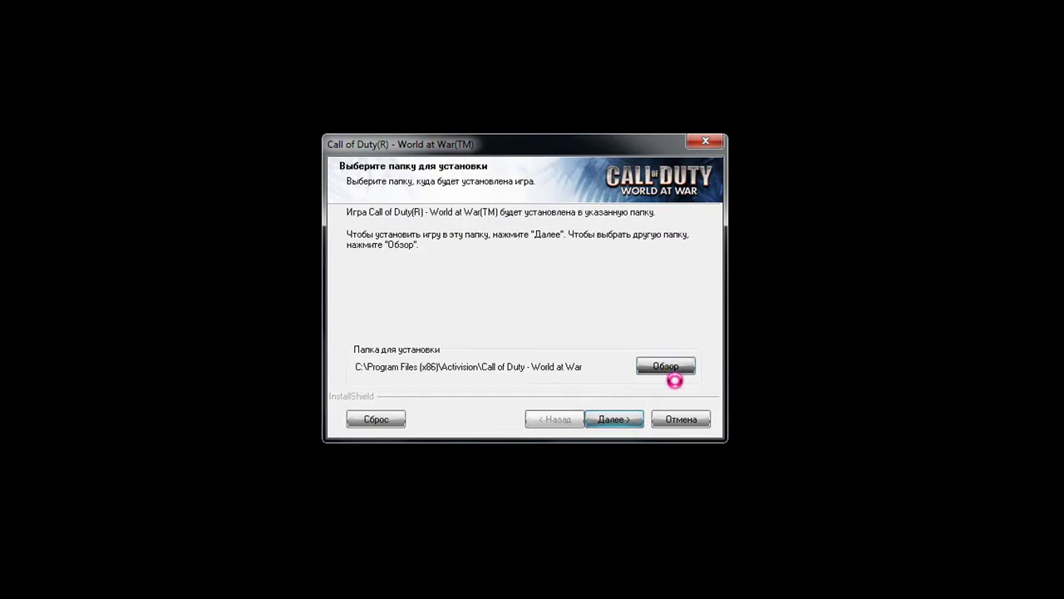
# Step: Browse for a different installation folder, opening E:\Pelatut\Call_Of_Duty in the folder tree
pyautogui.click(670, 371)
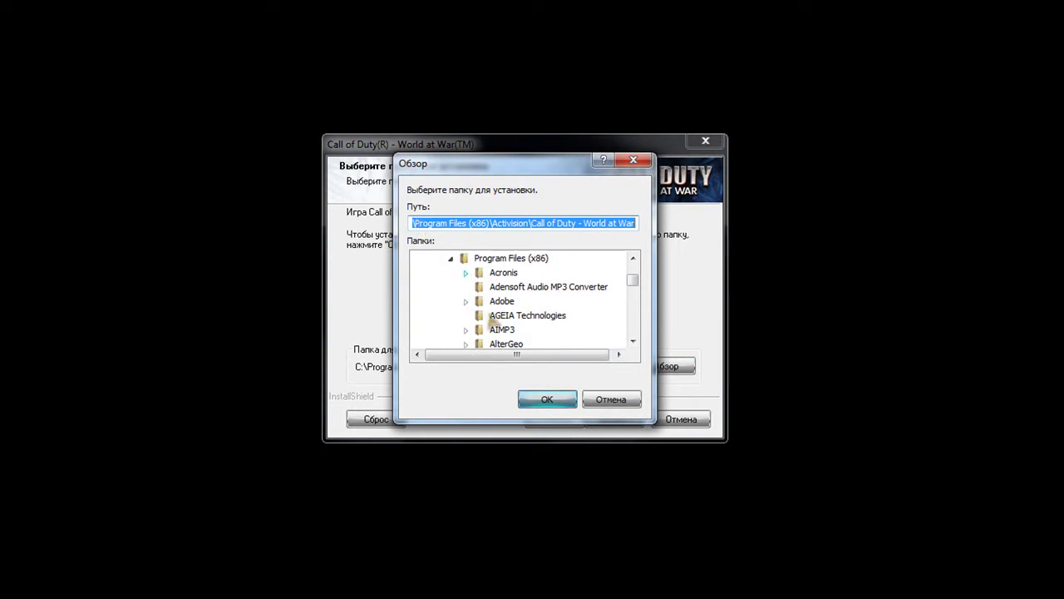
pyautogui.moveTo(499, 359); pyautogui.dragTo(562, 360)
pyautogui.moveTo(638, 283); pyautogui.dragTo(636, 326)
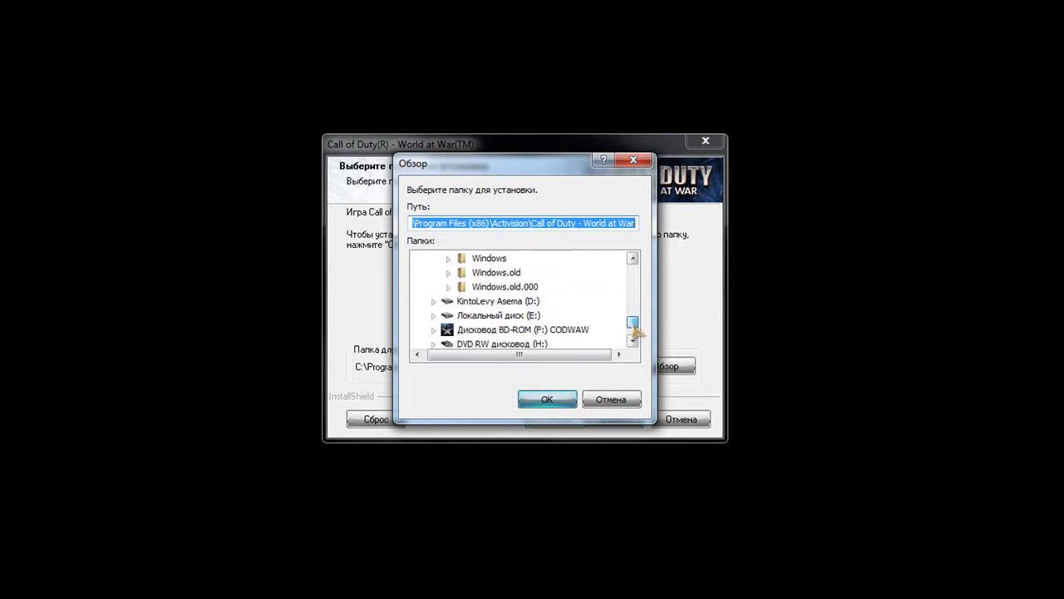
pyautogui.click(519, 318)
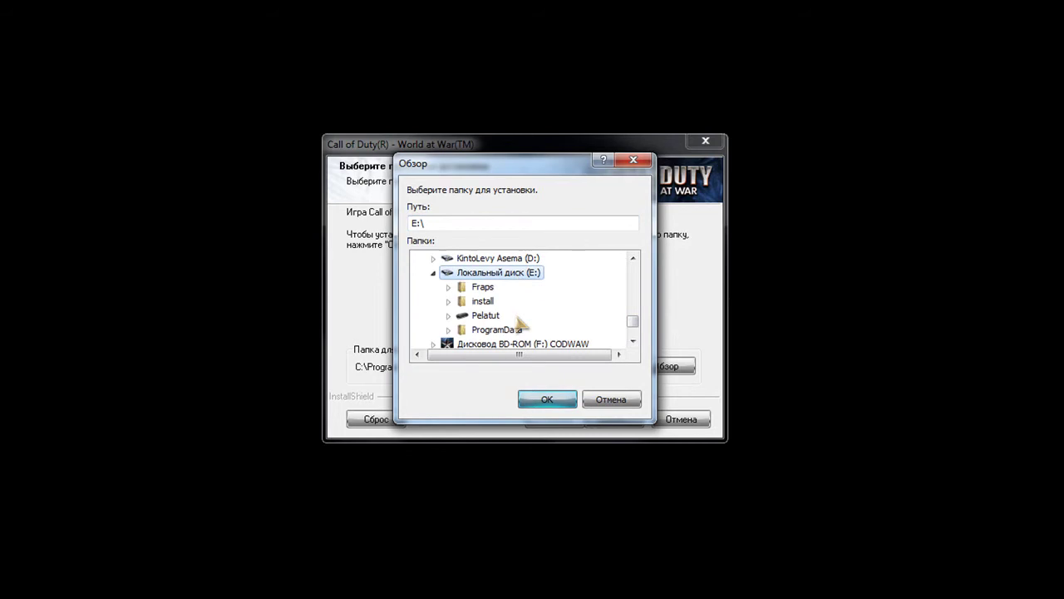
pyautogui.click(486, 272)
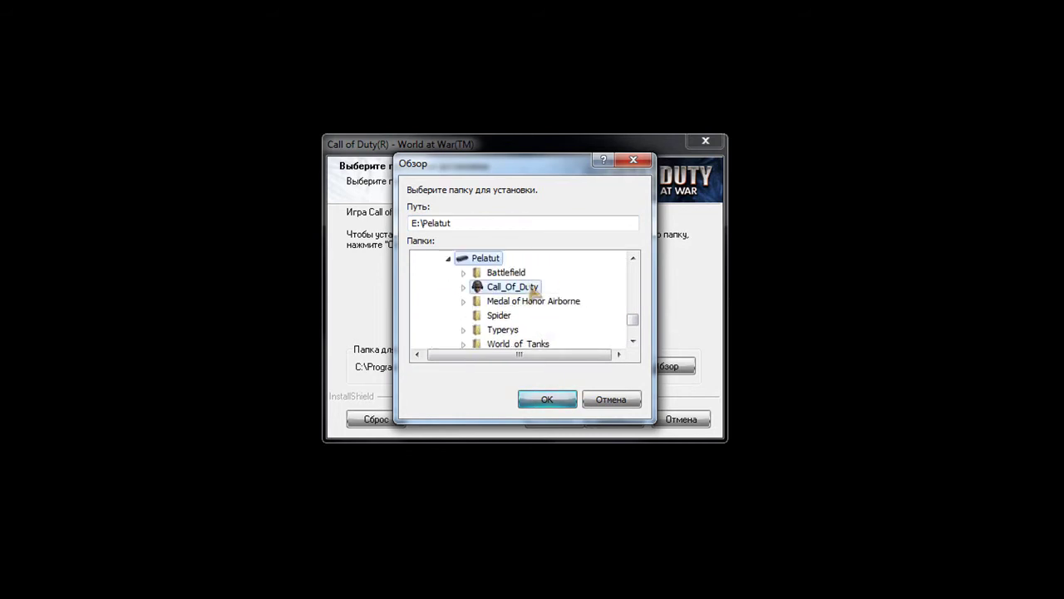
pyautogui.click(530, 288)
# Step: Find and expand the Call Of Duty - Black Ops folder inside Call_Of_Duty
pyautogui.scroll(-2, 552, 311)
pyautogui.scroll(-3, 559, 337)
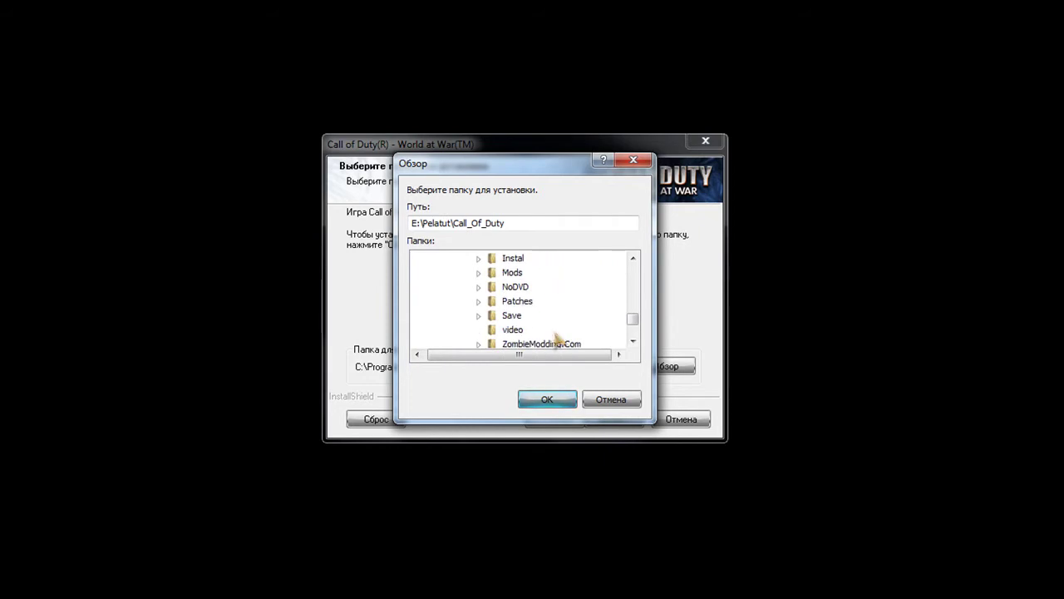
pyautogui.scroll(1, 558, 339)
pyautogui.scroll(2, 557, 339)
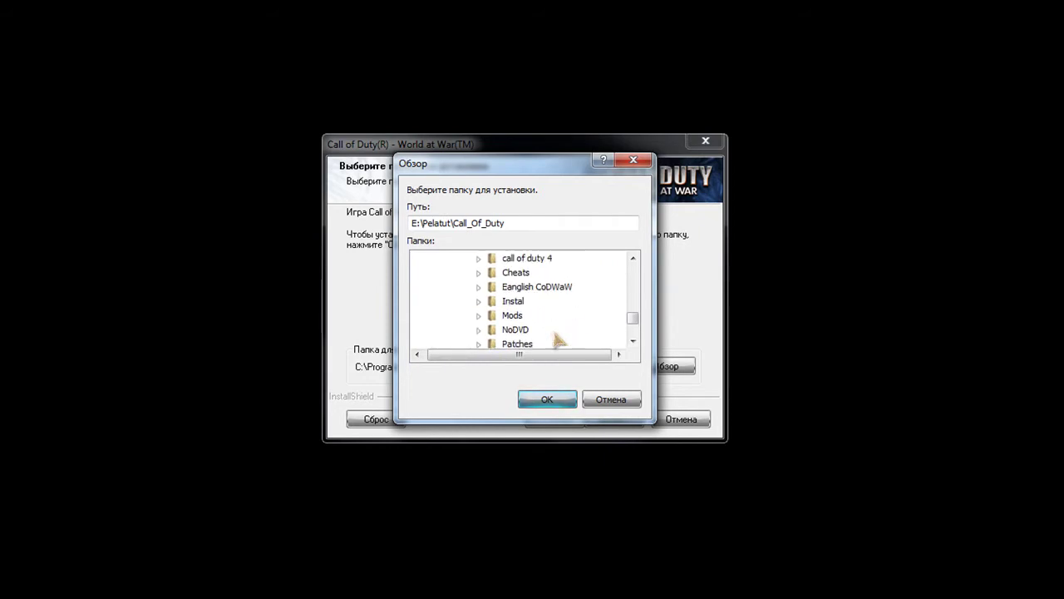
pyautogui.scroll(-4, 557, 338)
pyautogui.scroll(4, 557, 338)
pyautogui.scroll(1, 557, 338)
pyautogui.doubleClick(582, 259)
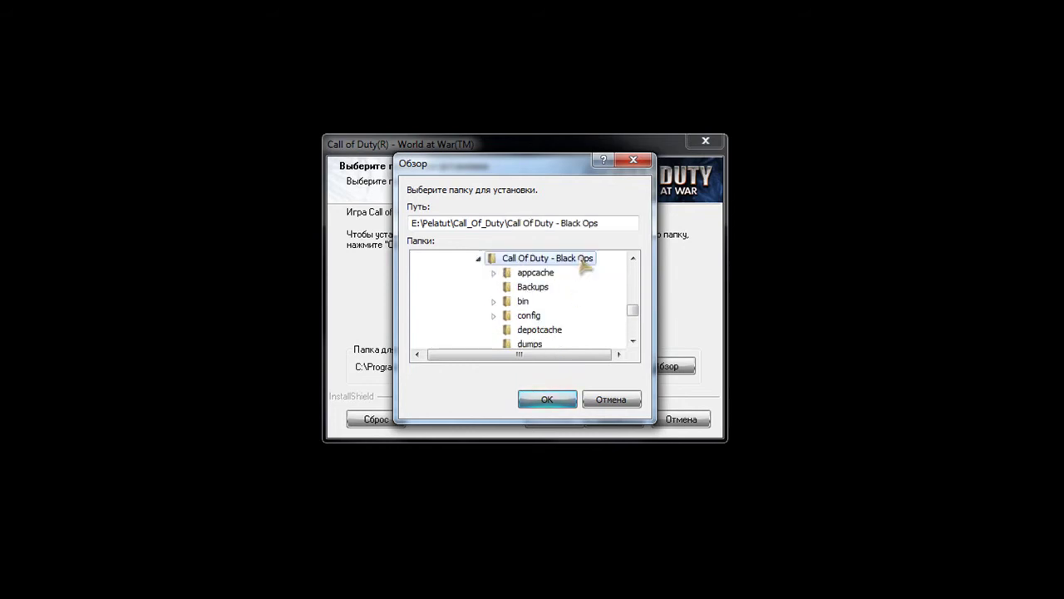
# Step: Set the installation folder to "call of duty world at war" under SteamApps\common and confirm the choice
pyautogui.scroll(1, 552, 297)
pyautogui.scroll(-5, 552, 299)
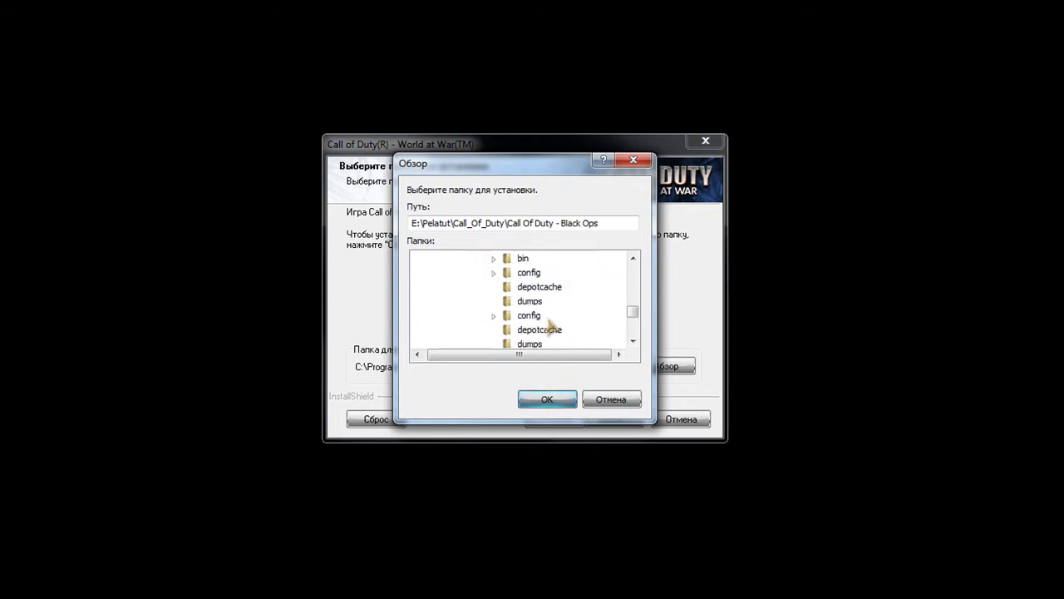
pyautogui.doubleClick(547, 344)
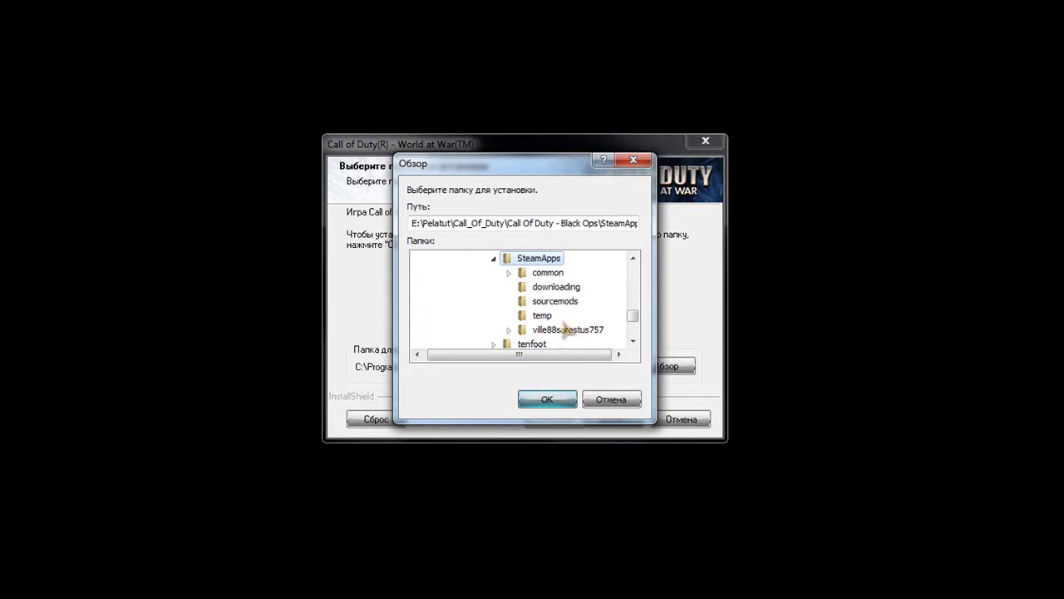
pyautogui.doubleClick(549, 272)
pyautogui.scroll(-8, 570, 307)
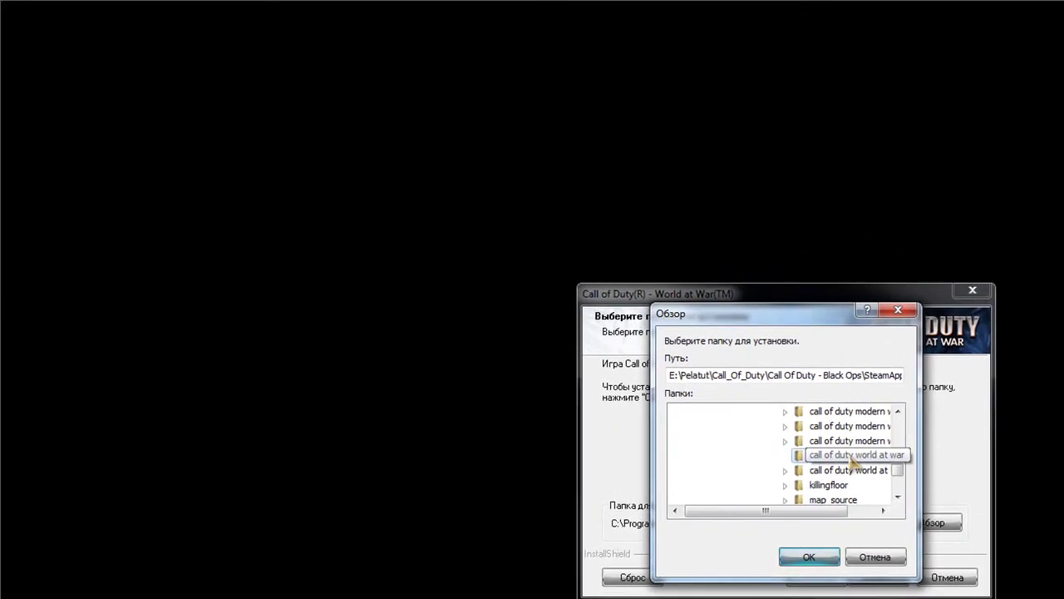
pyautogui.click(807, 460)
pyautogui.click(809, 556)
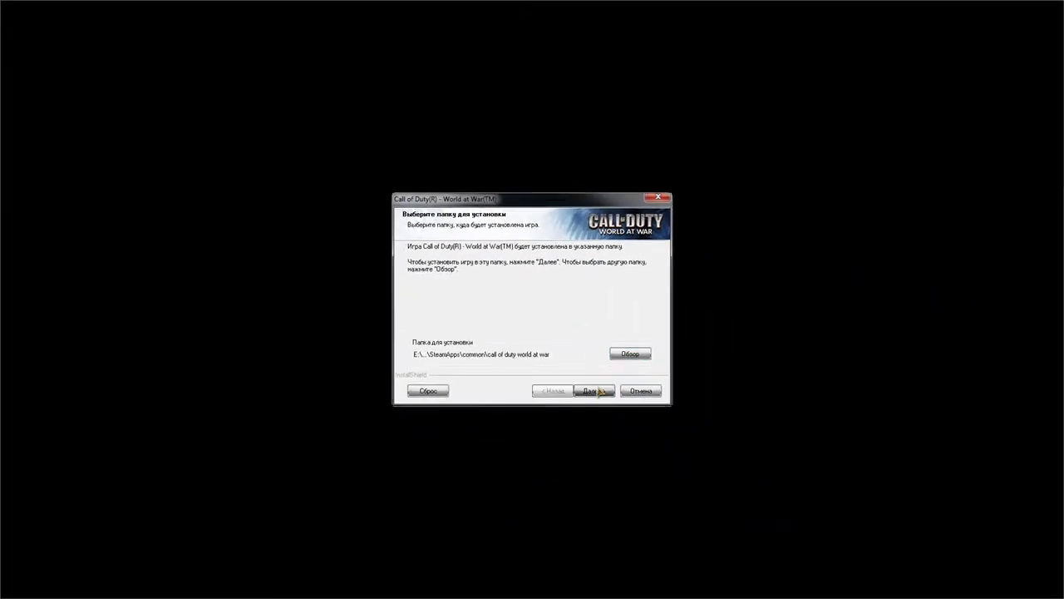
# Step: Install the game into the already existing folder, finish the setup wizard, and close the remaining disc and game launcher windows
pyautogui.click(595, 391)
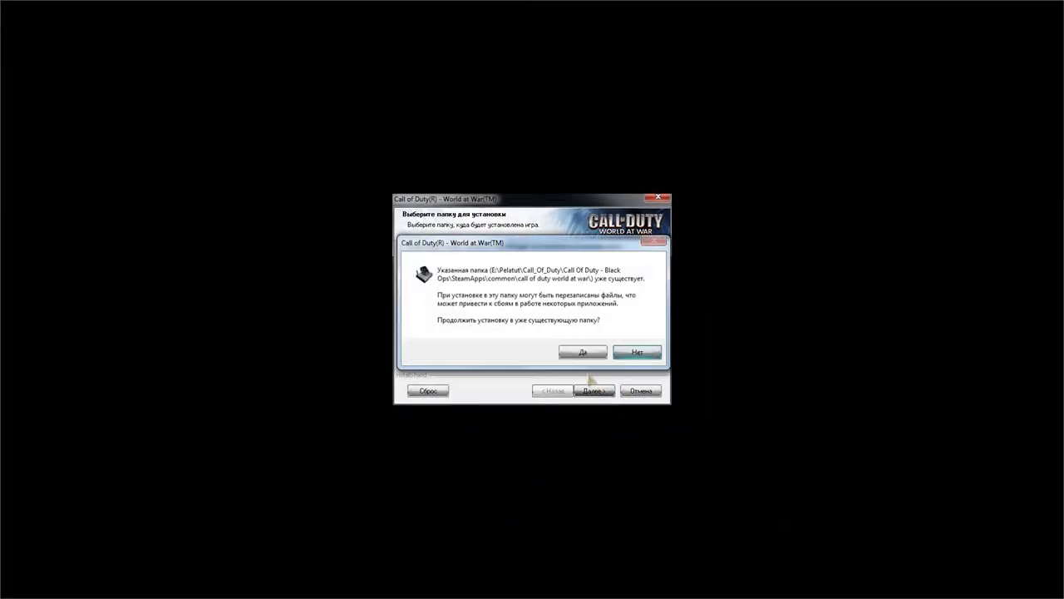
pyautogui.click(575, 351)
pyautogui.click(592, 390)
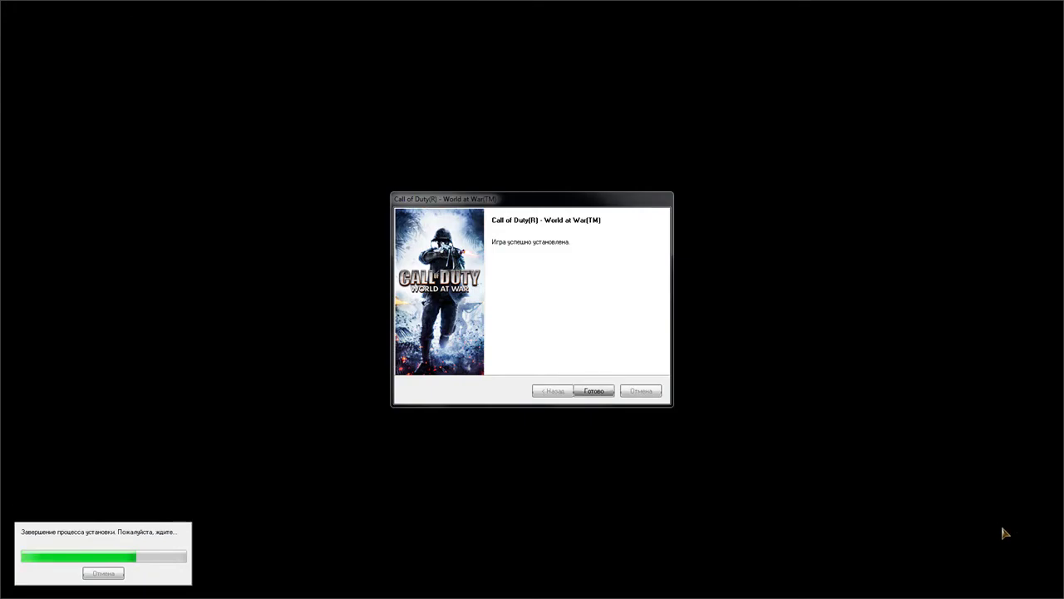
pyautogui.click(591, 391)
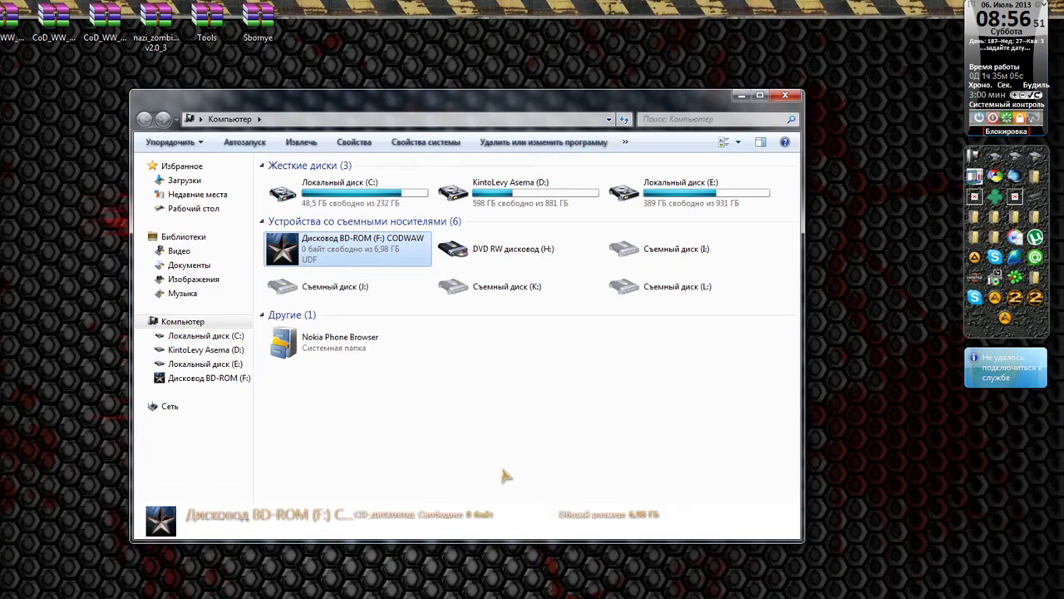
pyautogui.click(785, 95)
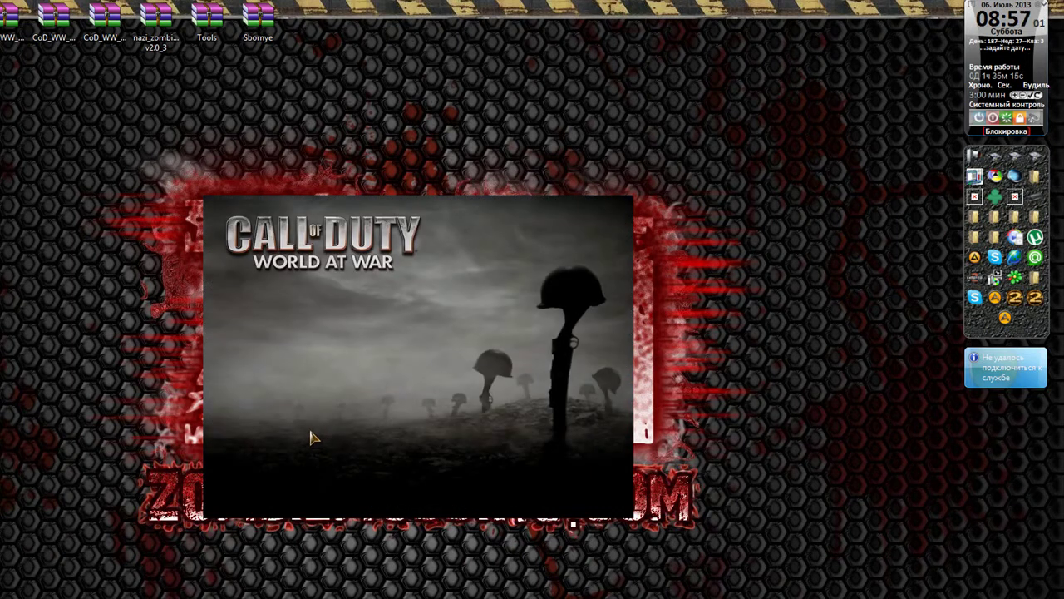
pyautogui.click(366, 487)
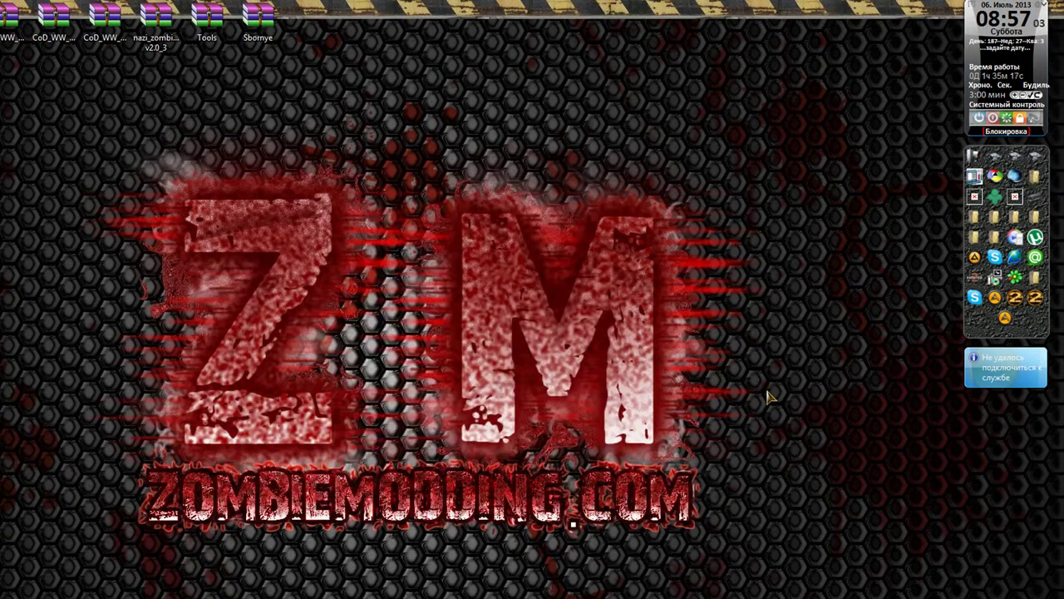
# Step: Open "call of duty world at war" in the SteamApps common folder and examine all the files the installer placed there
pyautogui.click(995, 237)
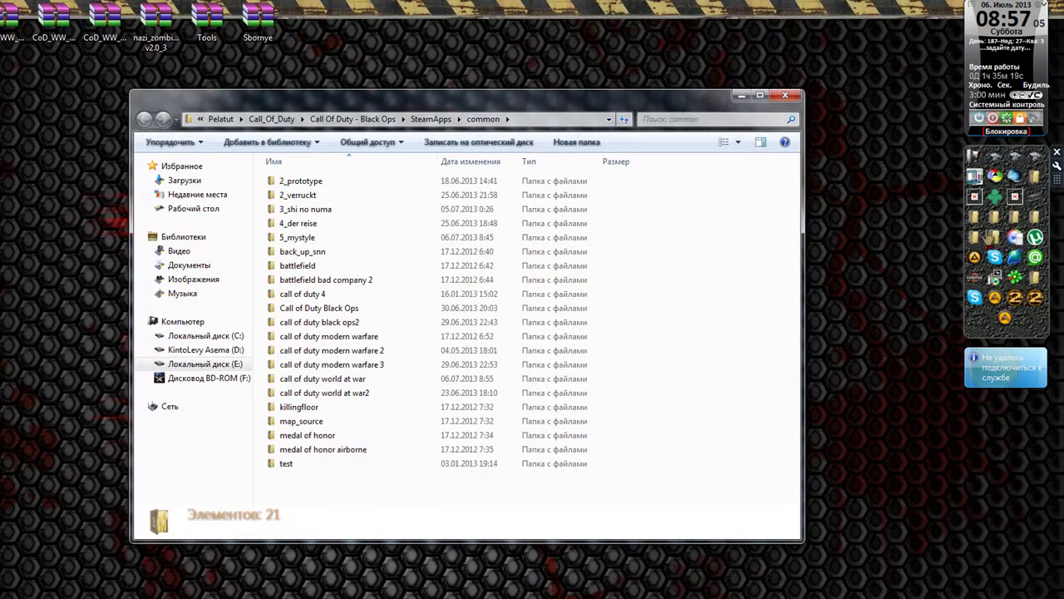
pyautogui.doubleClick(296, 381)
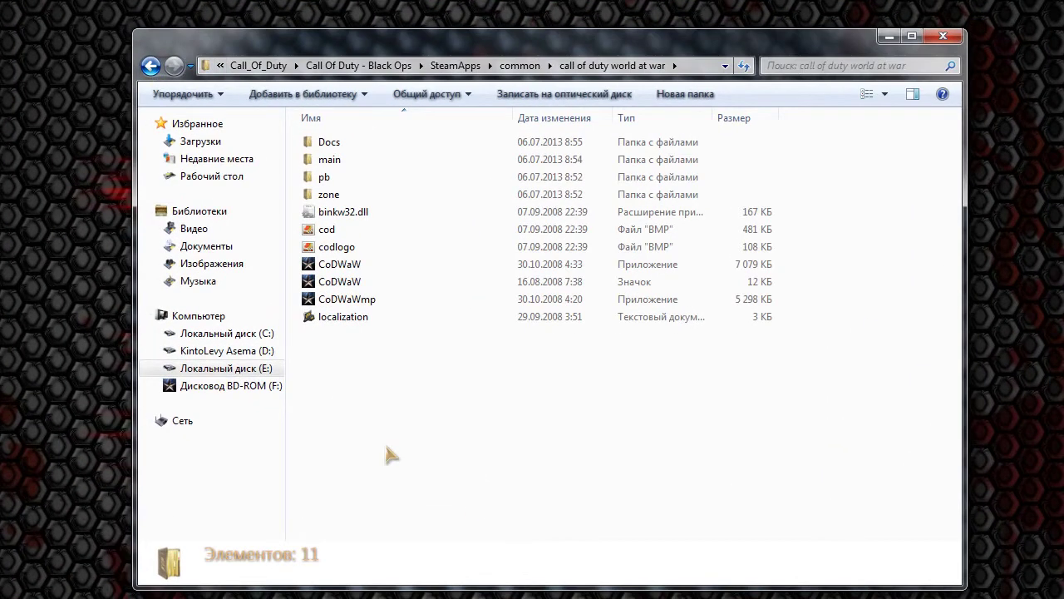
pyautogui.moveTo(387, 449); pyautogui.dragTo(449, 135)
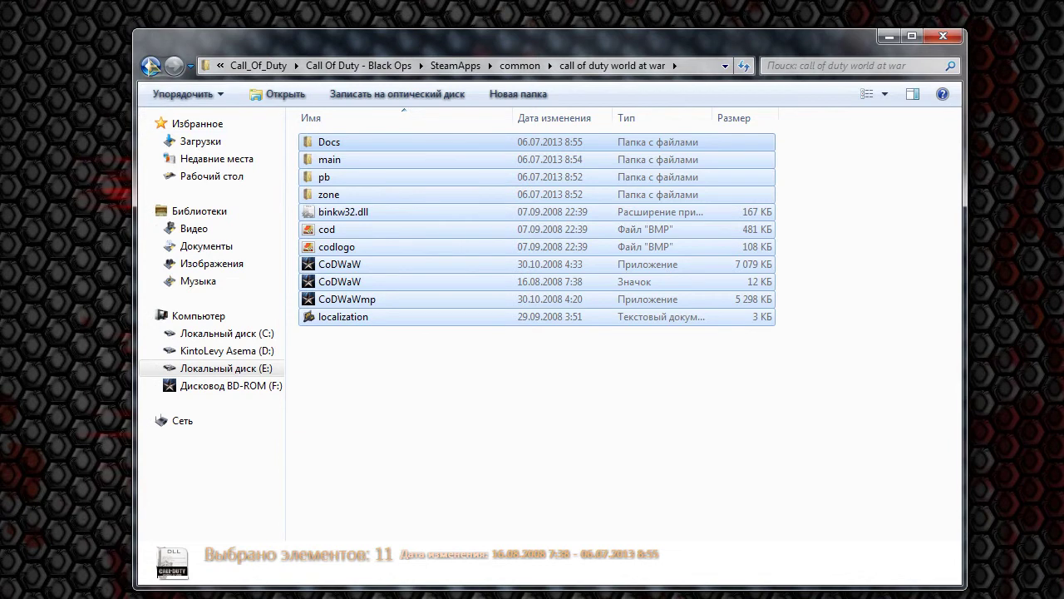
# Step: Return to the common folder and delete the "call of duty world at war" folder, confirming the deletion
pyautogui.click(151, 66)
pyautogui.rightClick(407, 302)
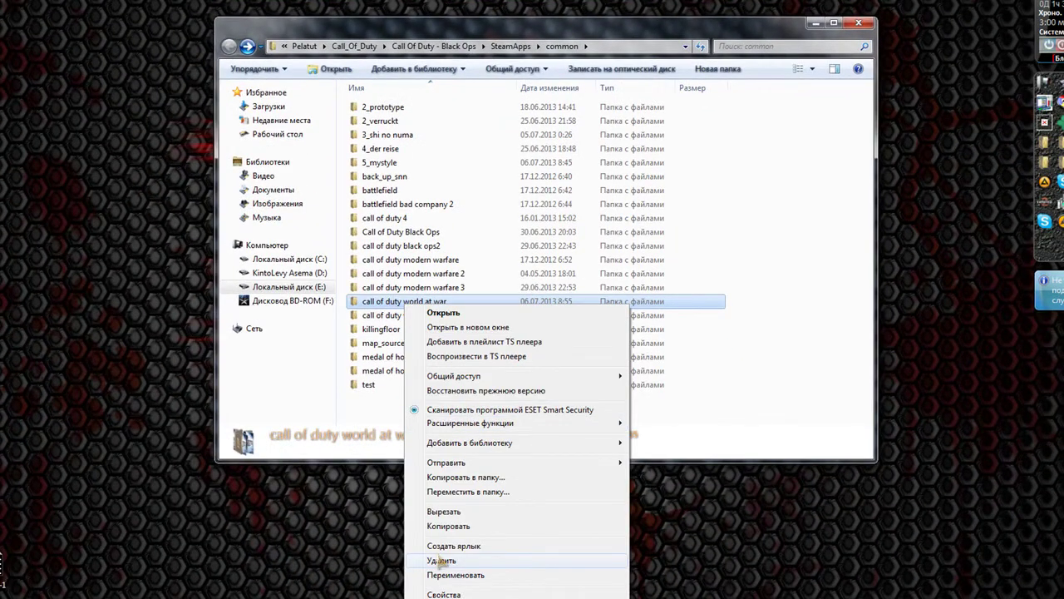
pyautogui.click(440, 560)
pyautogui.click(554, 327)
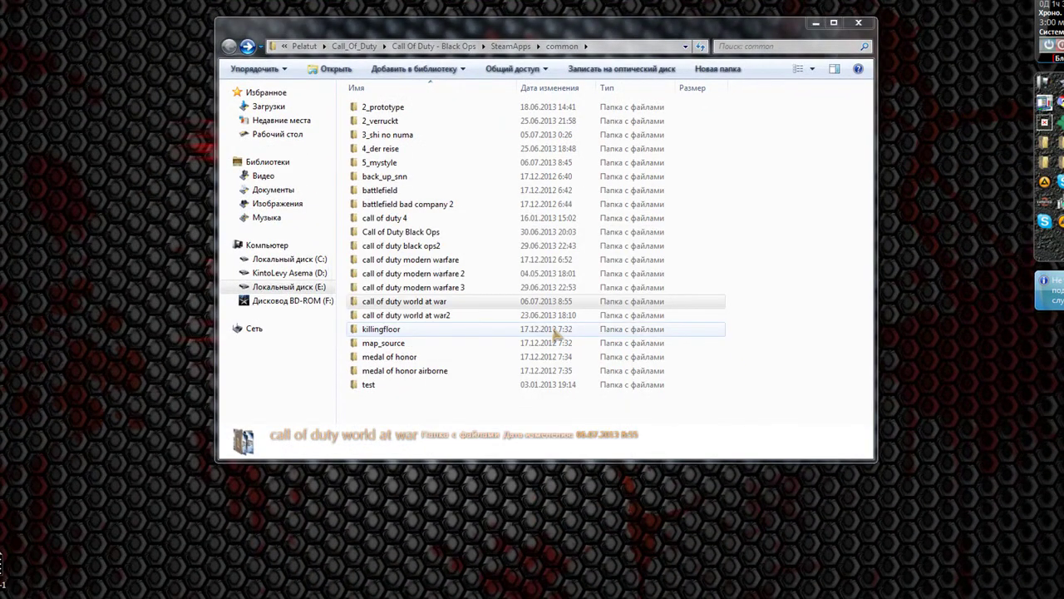
# Step: Rename the "call of duty world at war2" folder as "call of duty world at war"
pyautogui.click(441, 302)
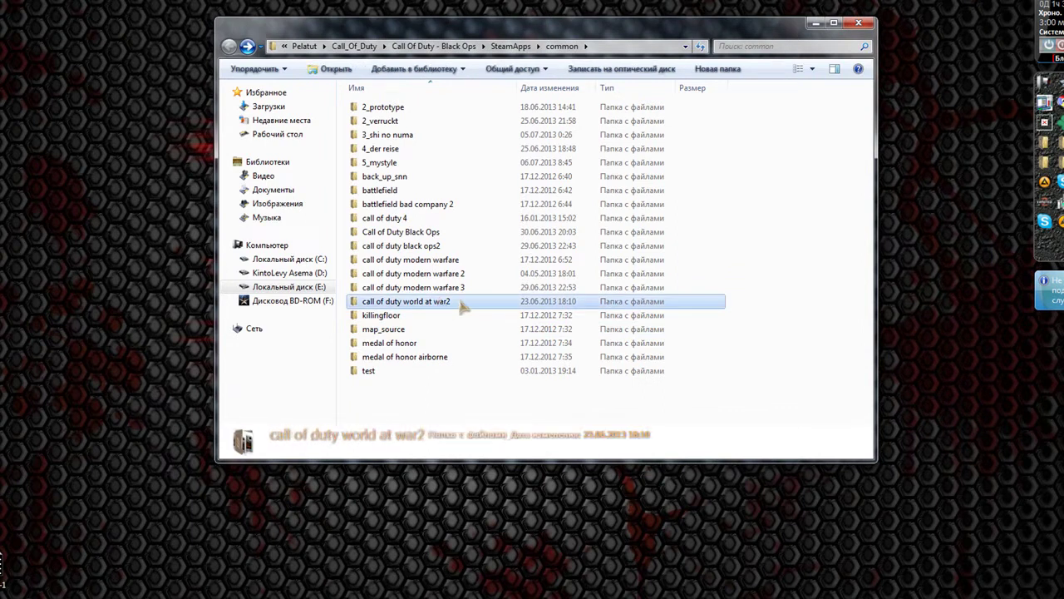
pyautogui.click(449, 301)
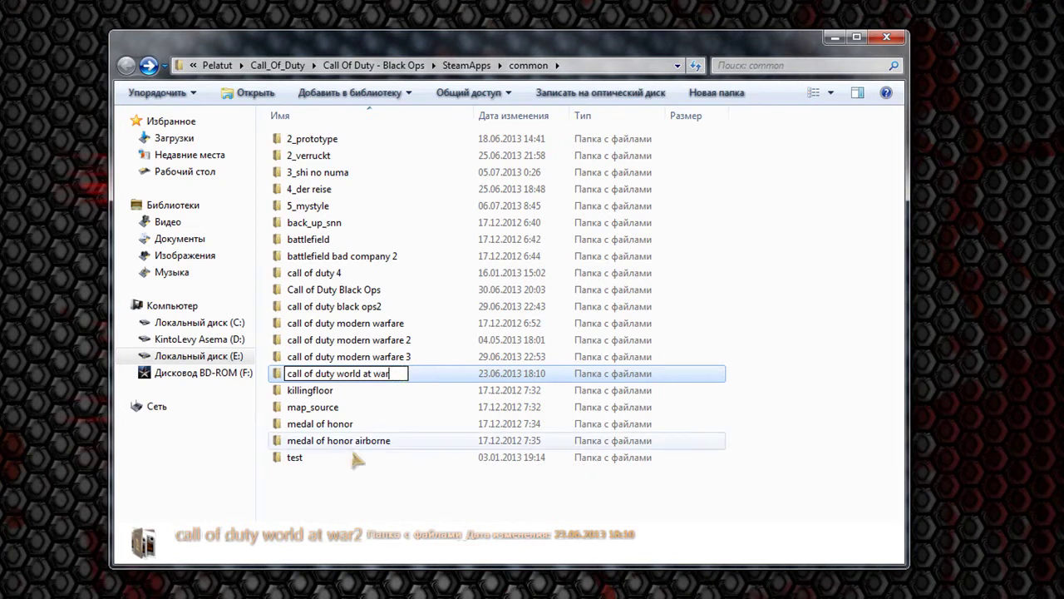
pyautogui.click(326, 507)
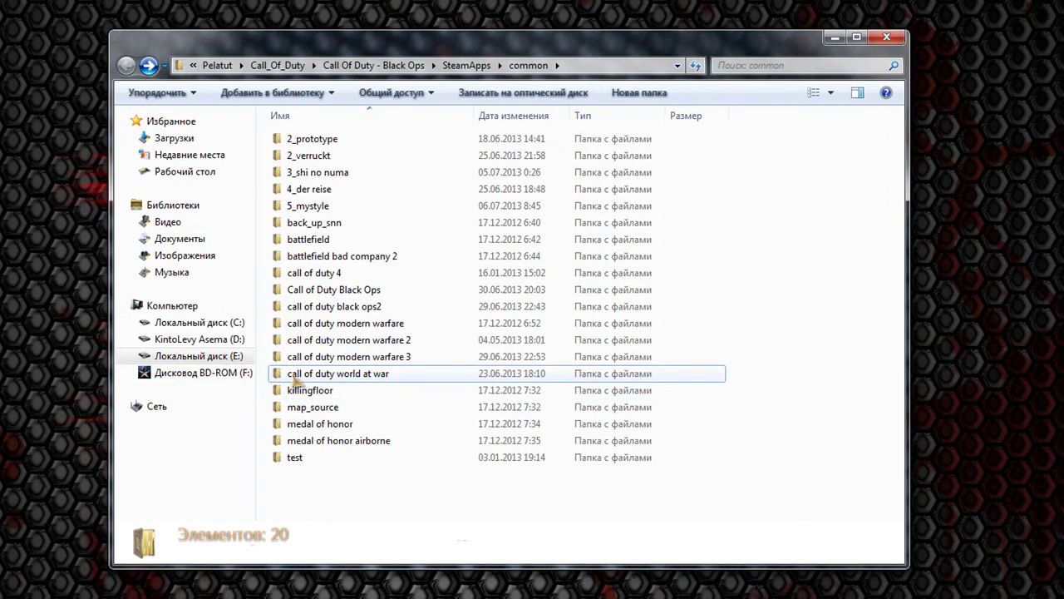
# Step: Look through the folders and files in the renamed "call of duty world at war" folder, and close the window
pyautogui.doubleClick(292, 376)
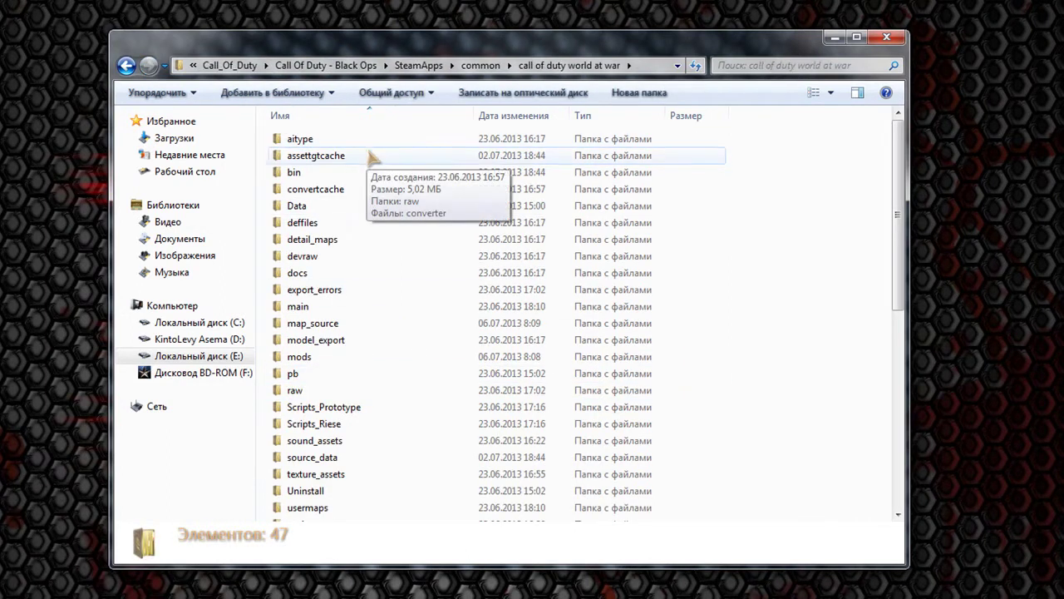
pyautogui.moveTo(898, 179); pyautogui.dragTo(894, 400)
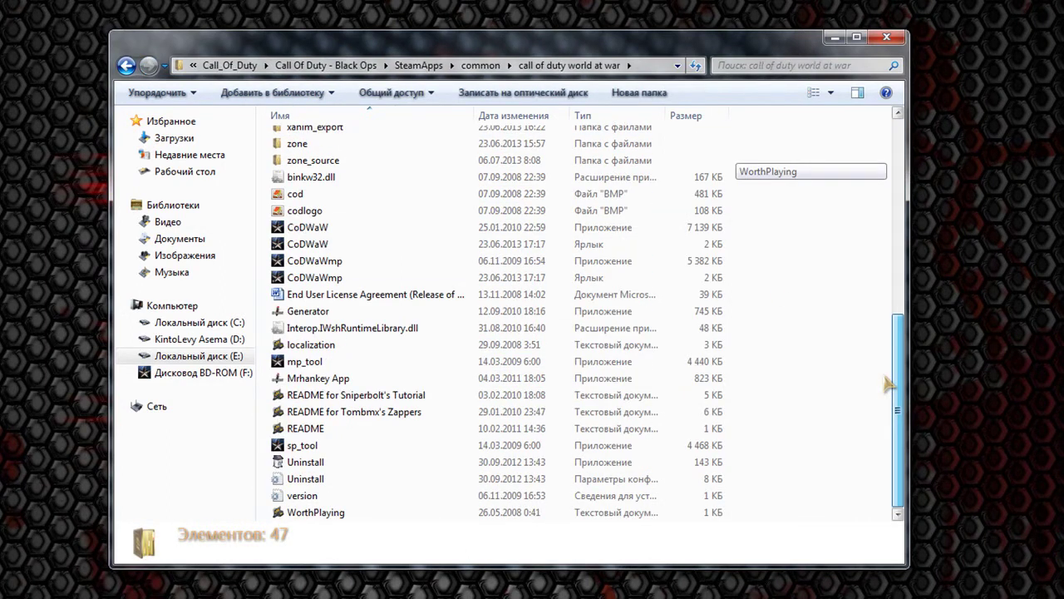
pyautogui.scroll(5, 889, 401)
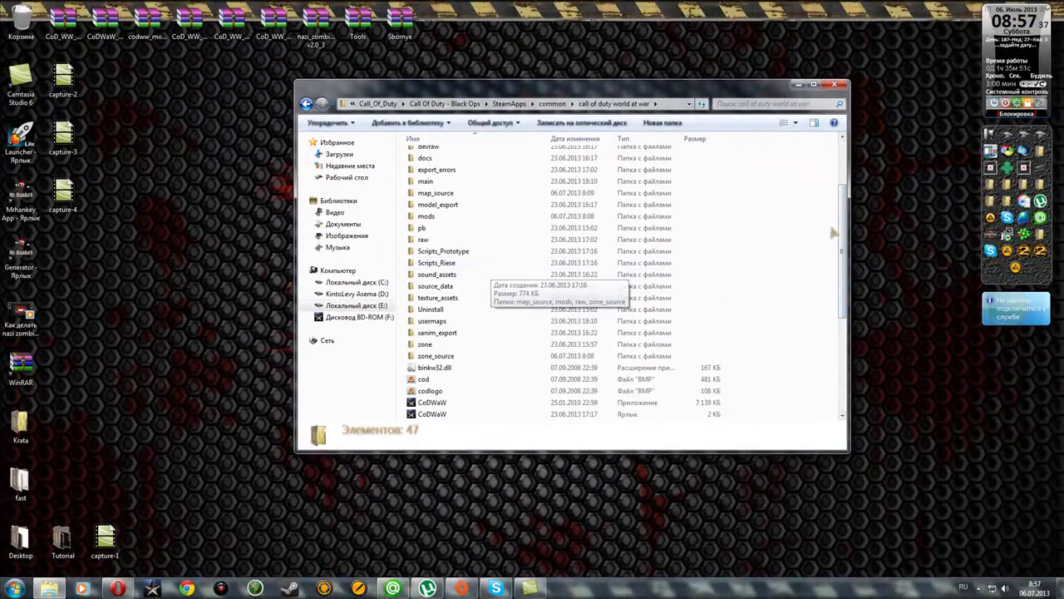
pyautogui.scroll(3, 843, 163)
pyautogui.click(838, 84)
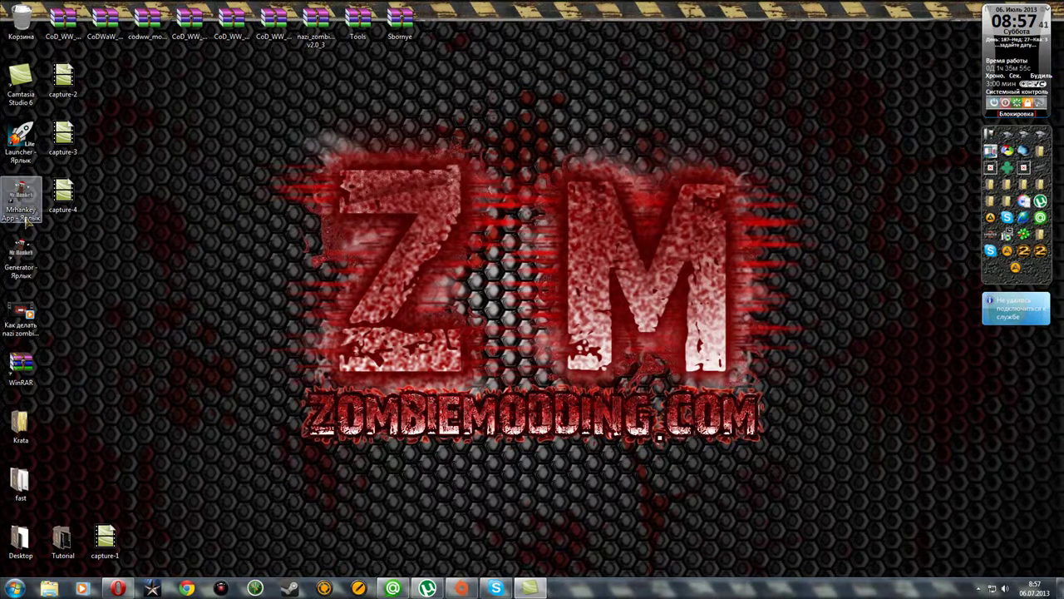
# Step: Launch the Generator desktop shortcut to look at its Script Placer window, and close it
pyautogui.doubleClick(30, 268)
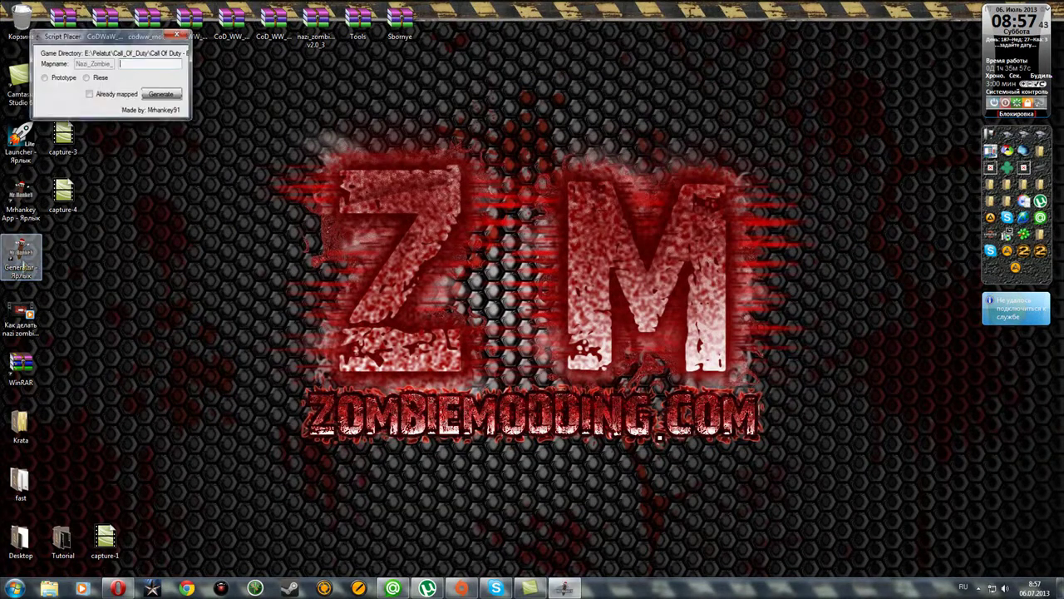
pyautogui.moveTo(98, 42); pyautogui.dragTo(202, 98)
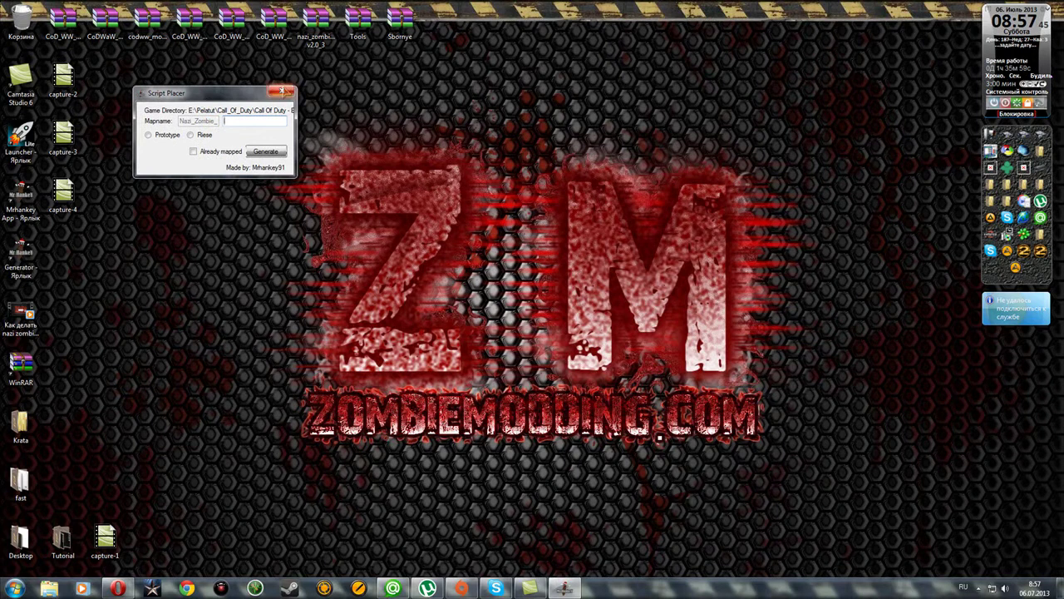
pyautogui.click(283, 92)
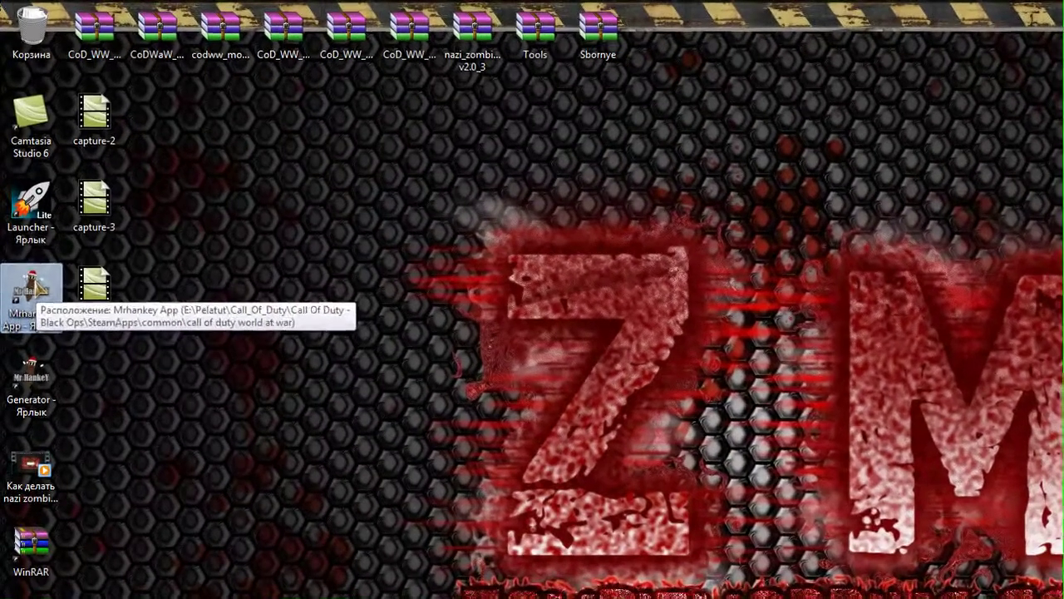
# Step: Launch Mrhankey App, dismiss the connection message, and view its Installed Mods and Script Placer pages
pyautogui.doubleClick(37, 286)
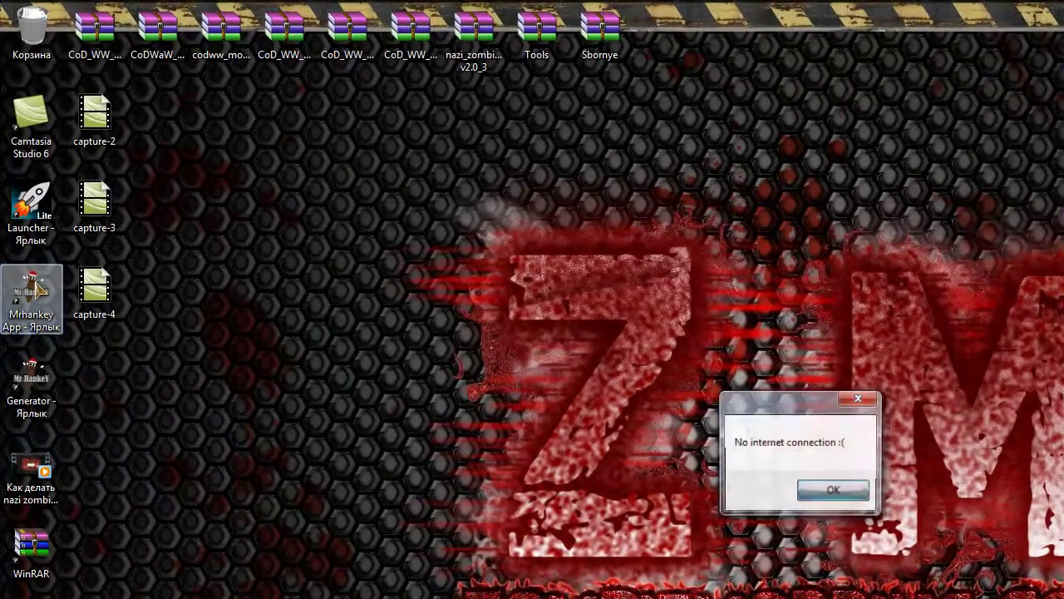
pyautogui.click(829, 491)
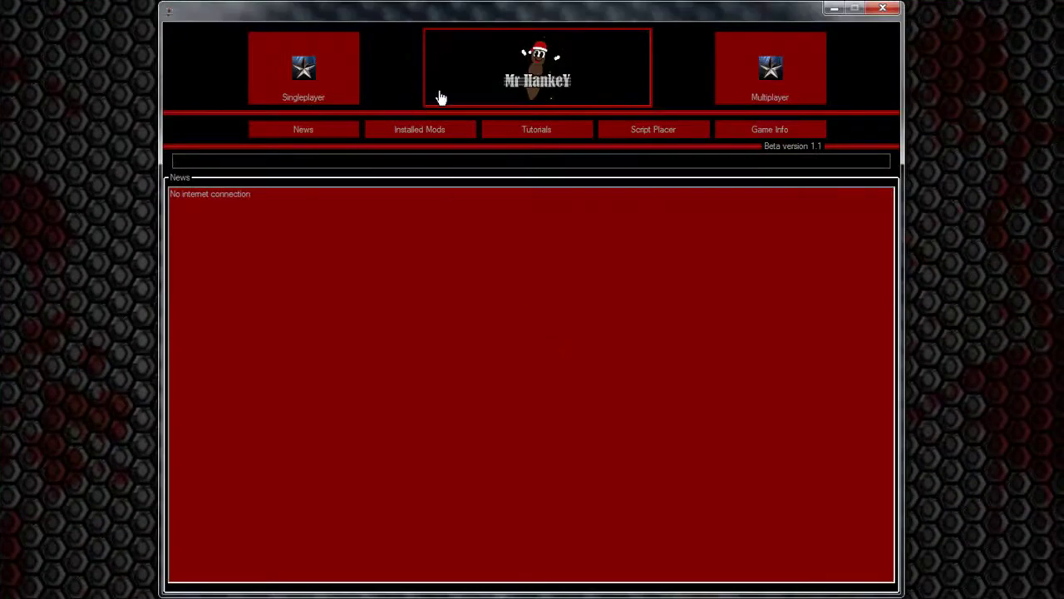
pyautogui.click(435, 133)
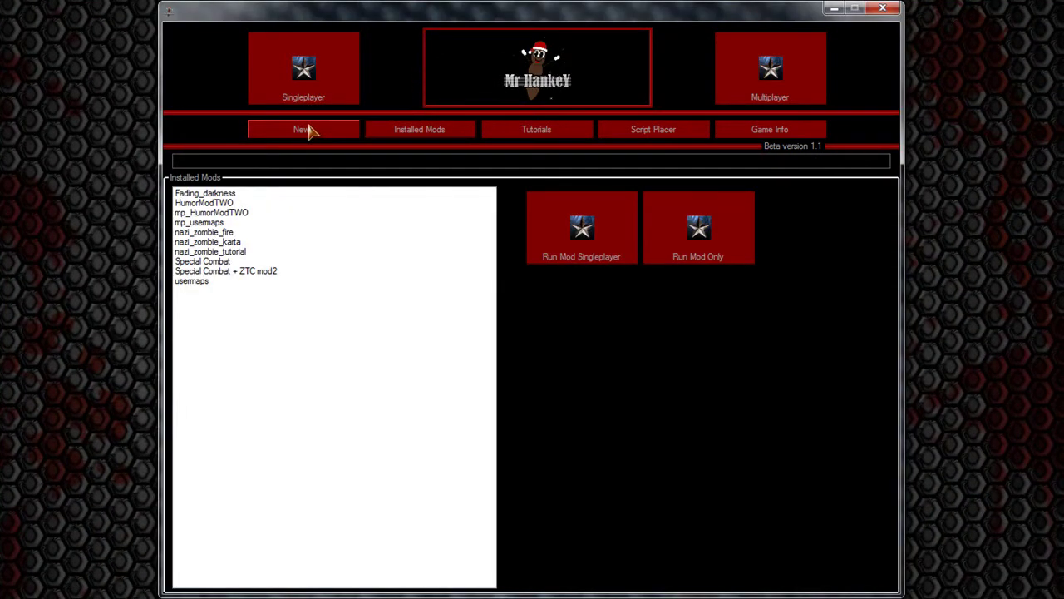
pyautogui.click(637, 133)
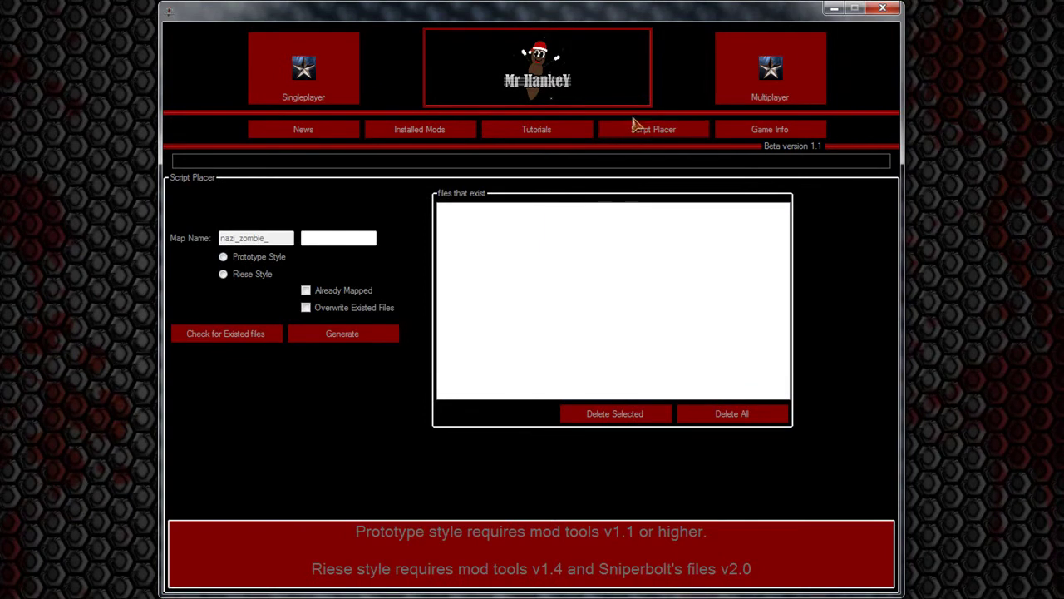